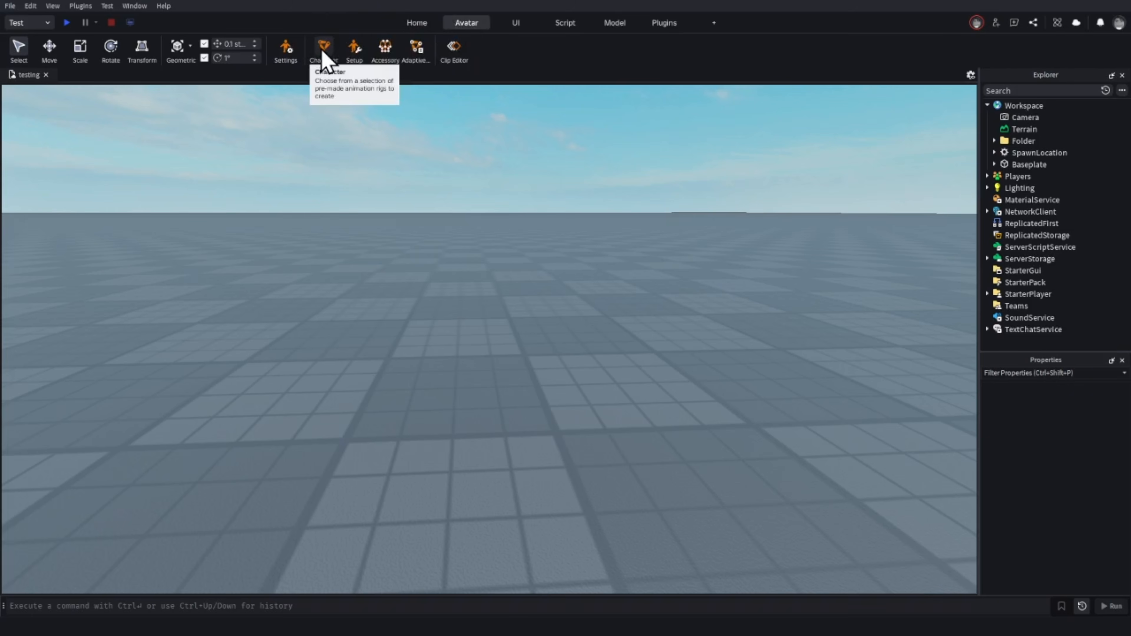
- Insert a masculine R15 Block Avatar rig into the workspace
left_click(324, 57)
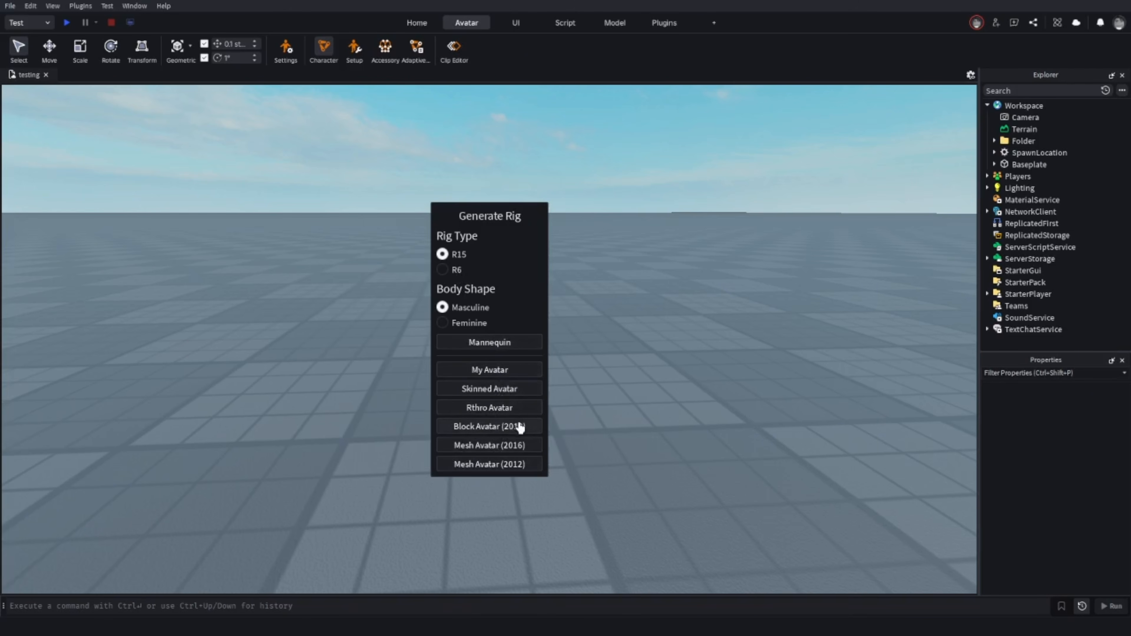
left_click(492, 427)
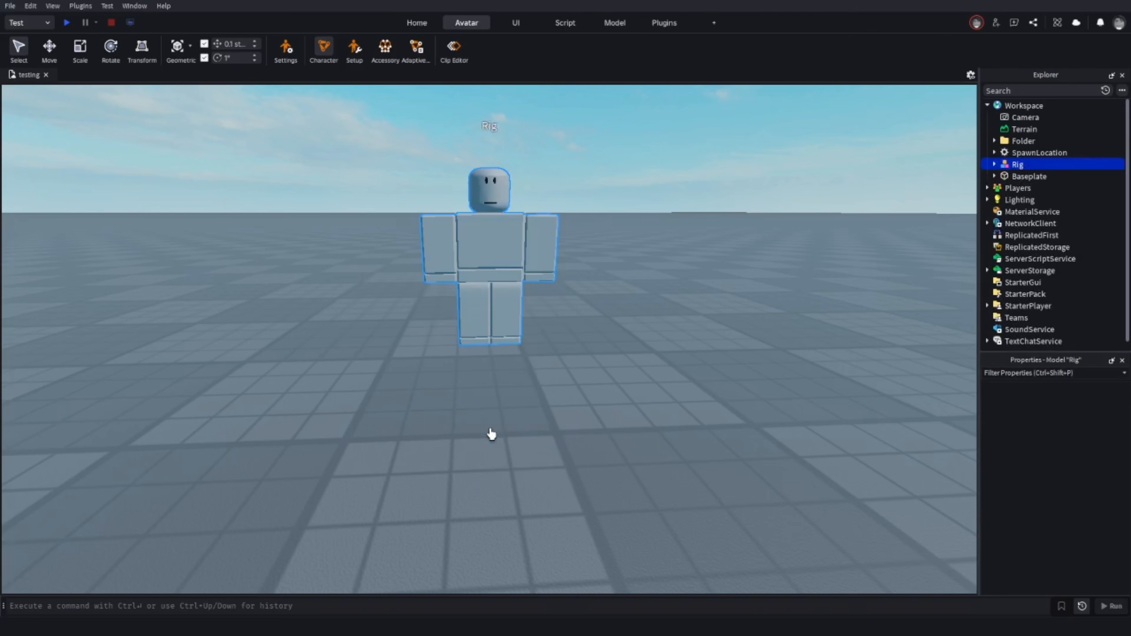
left_click_drag(536, 308, 498, 386)
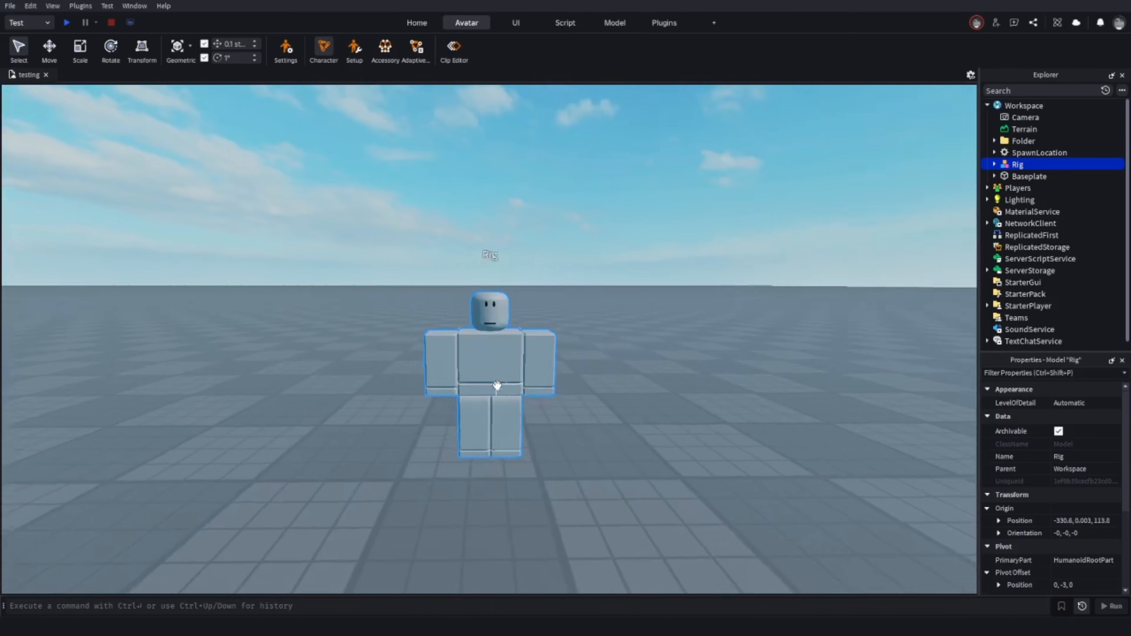
scroll(468, 323, "up", 2)
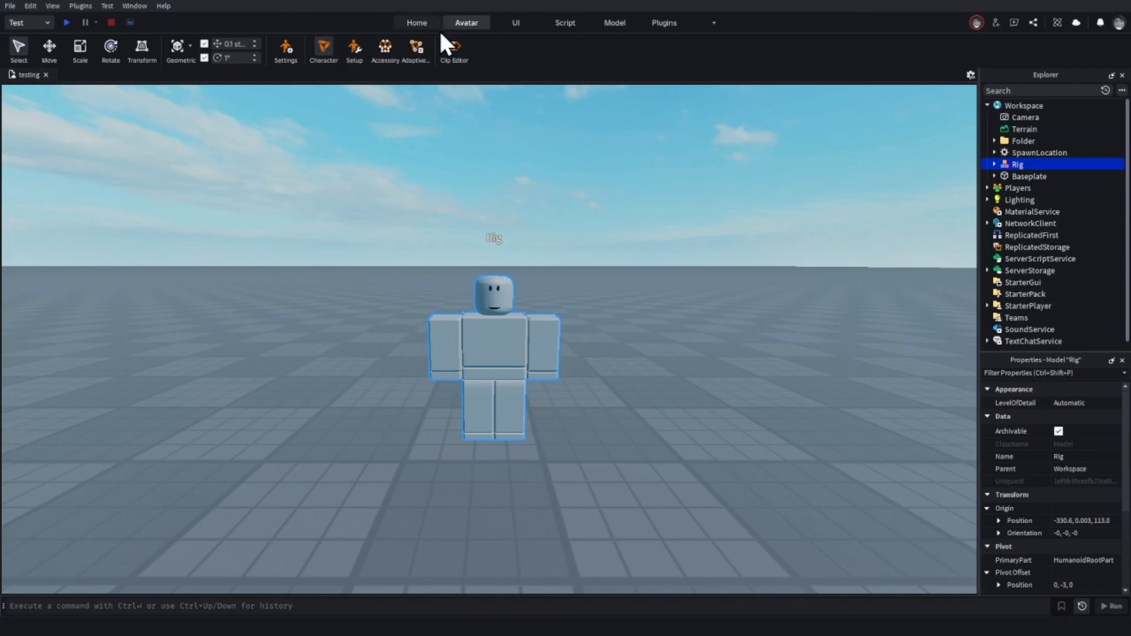
- Open the rig in the Clip Editor and create an animation named Wave
left_click(452, 47)
left_click(498, 272)
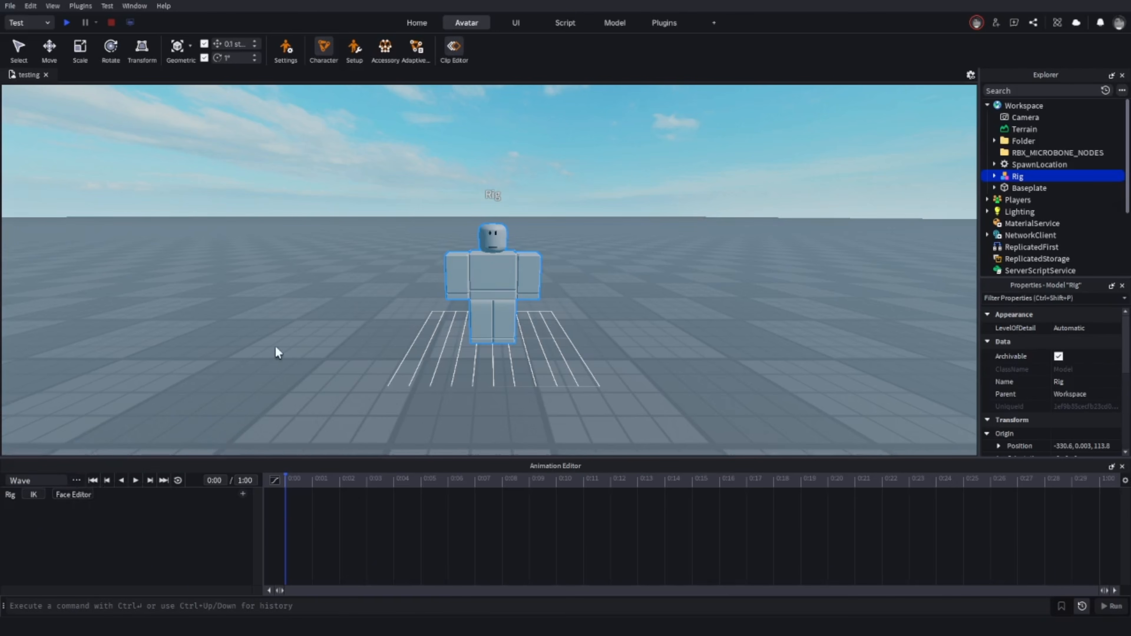
- Select the rig's left upper arm and move it slightly upward at 0:00
scroll(606, 334, "up", 3)
scroll(621, 338, "down", 2)
left_click(545, 289)
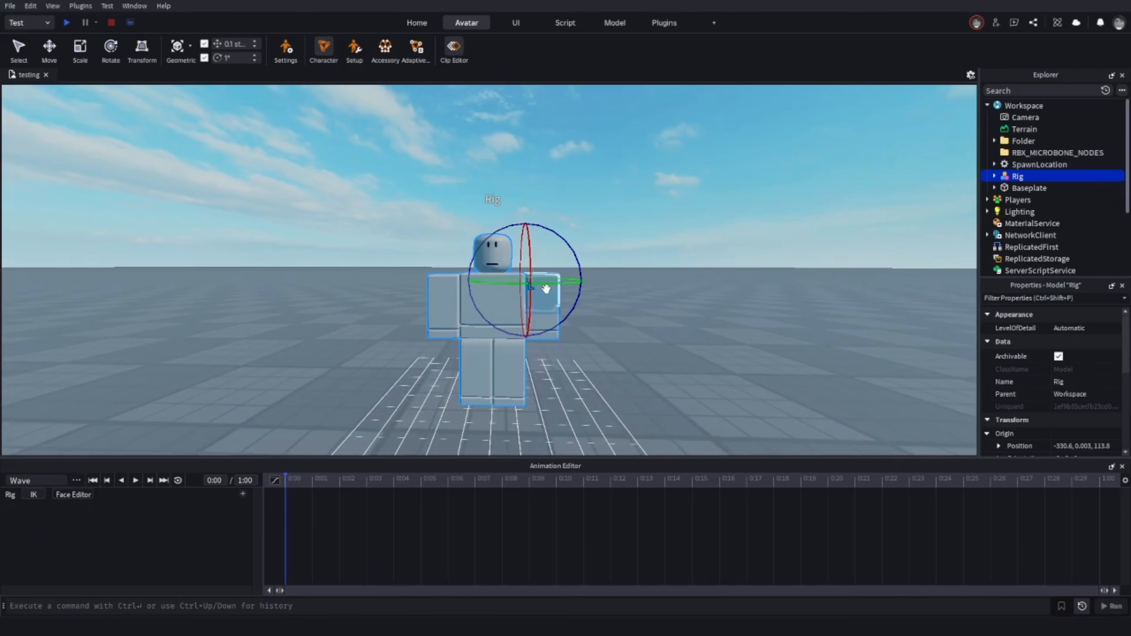
right_click_drag(673, 317, 677, 325)
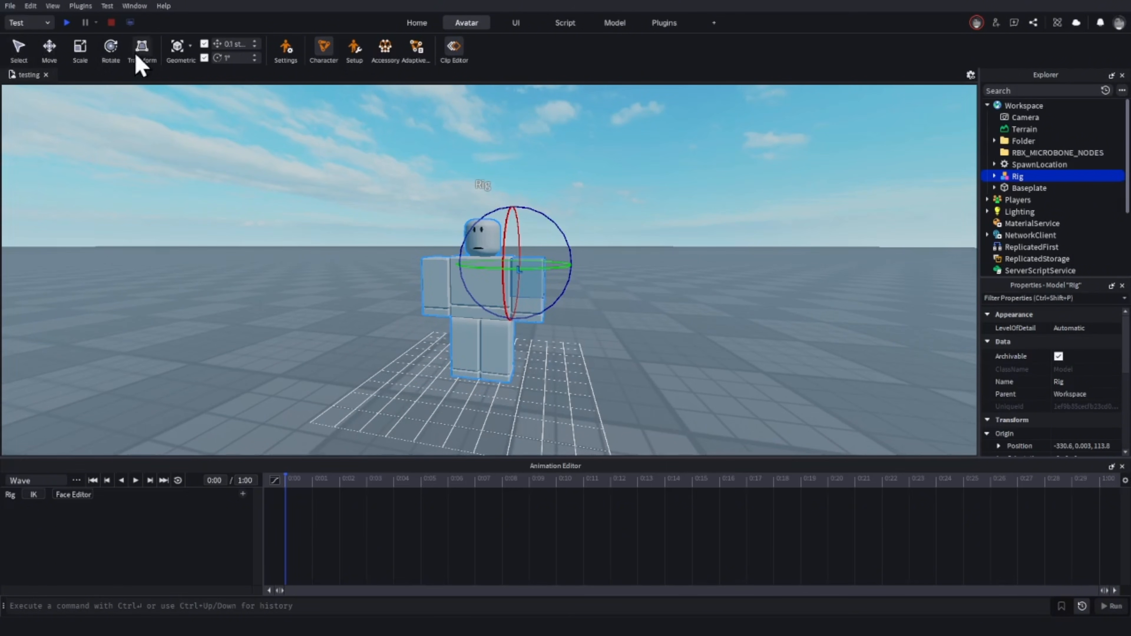
left_click(49, 46)
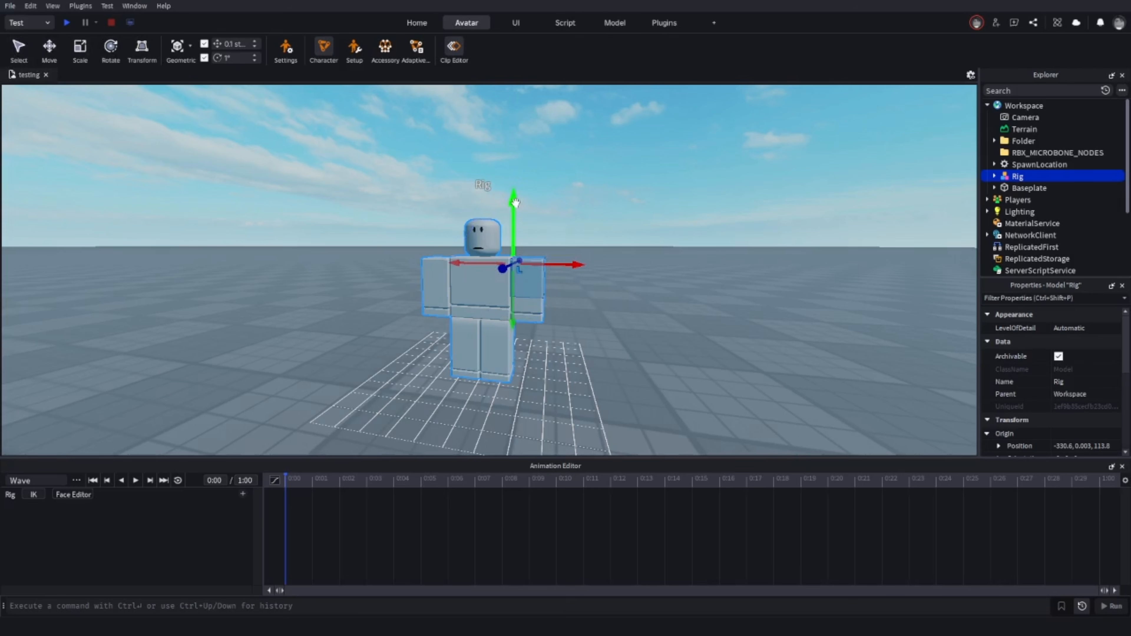
left_click_drag(513, 204, 509, 205)
- Try to rotate the left upper arm about the shoulder at 0:00
left_click(110, 46)
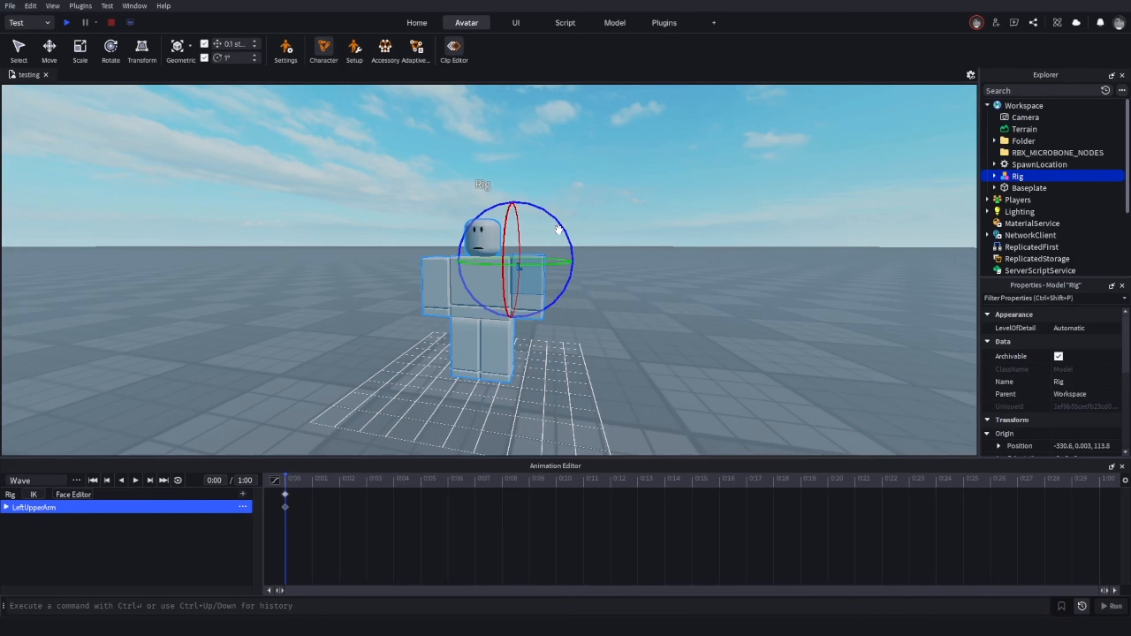
left_click(501, 179)
left_click(537, 263)
left_click_drag(535, 210, 516, 198)
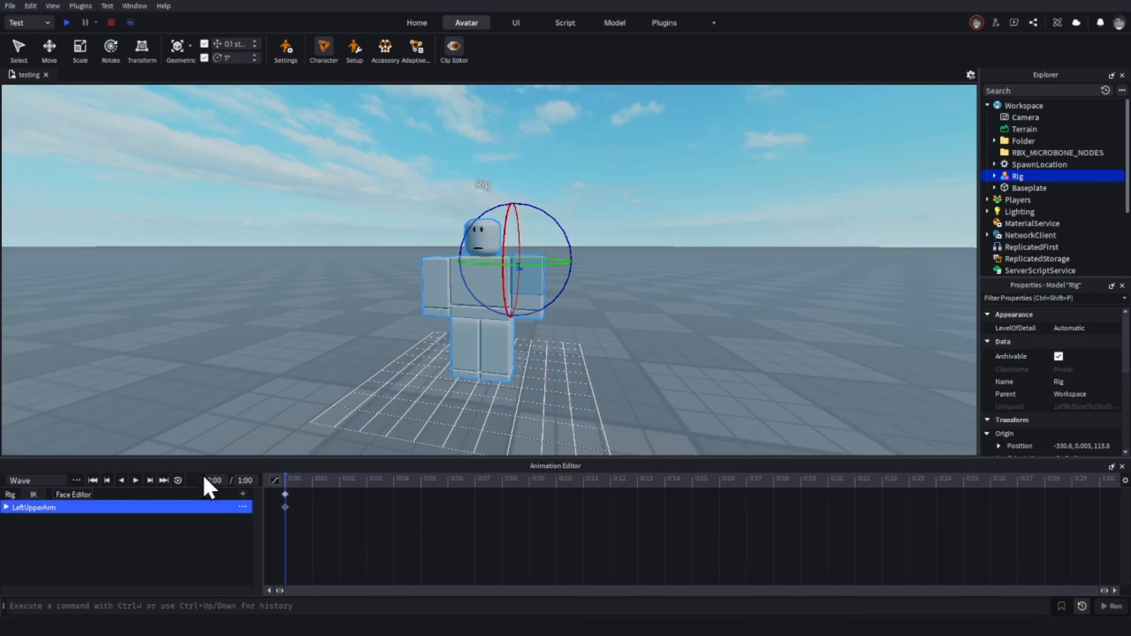
- Add tracks for all body parts to the Wave animation
left_click(243, 494)
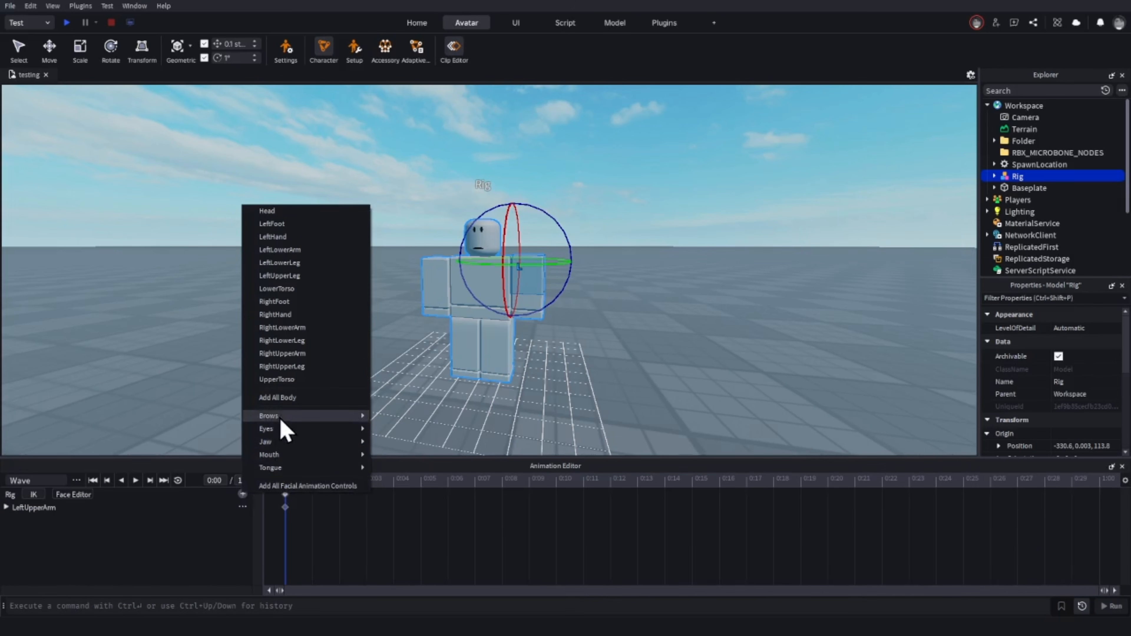
left_click(283, 398)
scroll(121, 561, "down", 5)
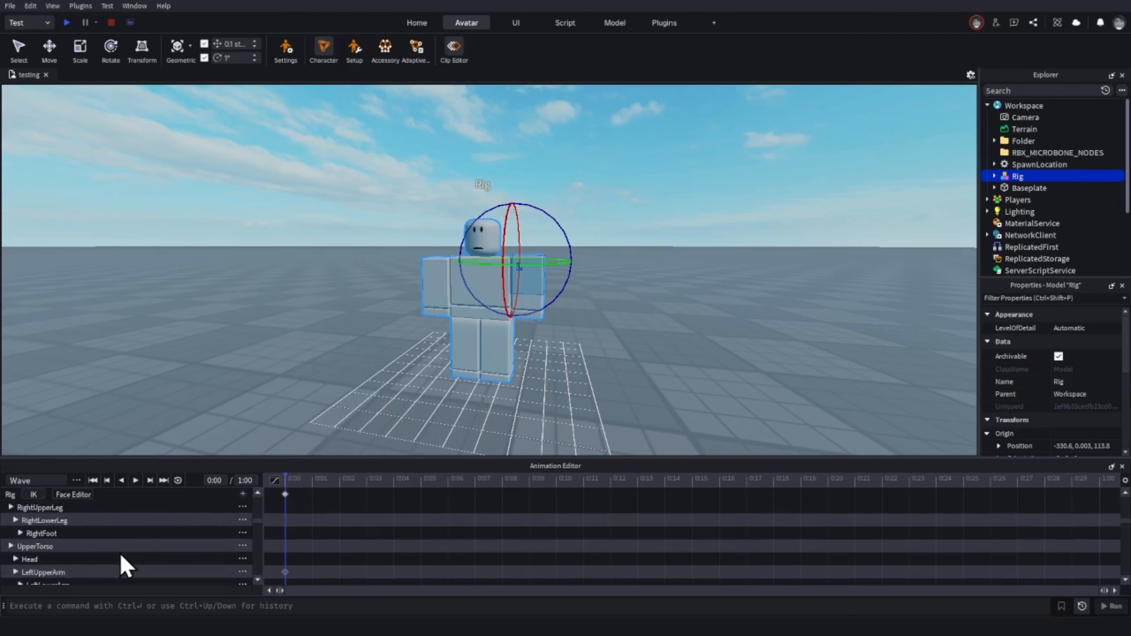
scroll(116, 563, "up", 5)
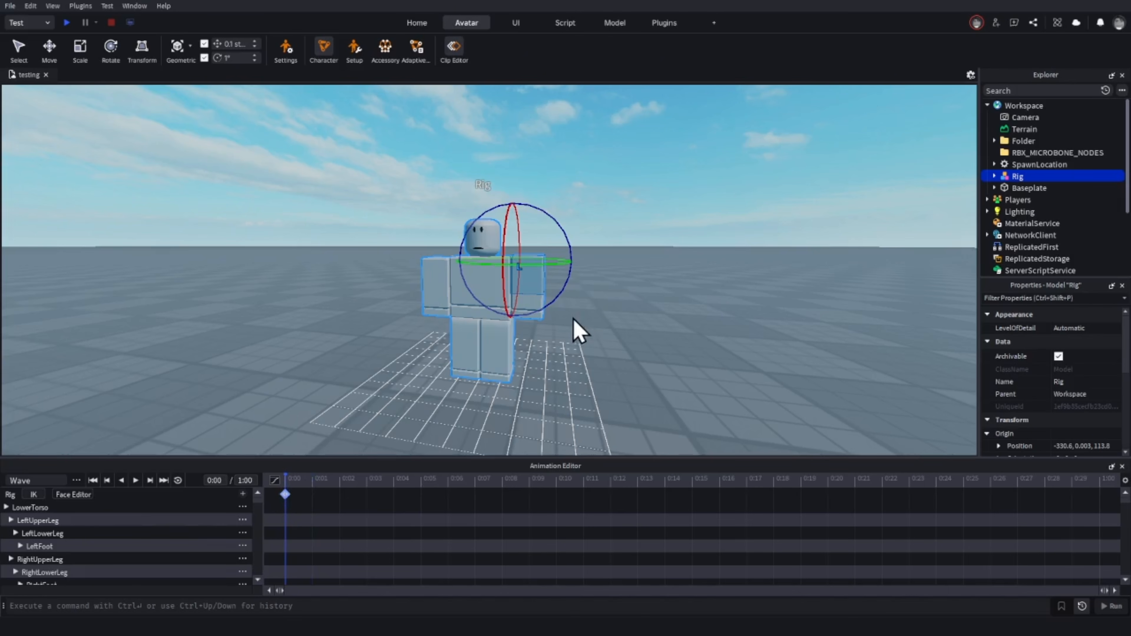
- Rotate the left upper arm up to horizontal at 0:00 and back down to the rig's side at 0:01
scroll(627, 303, "up", 5)
scroll(626, 303, "down", 5)
scroll(625, 296, "up", 2)
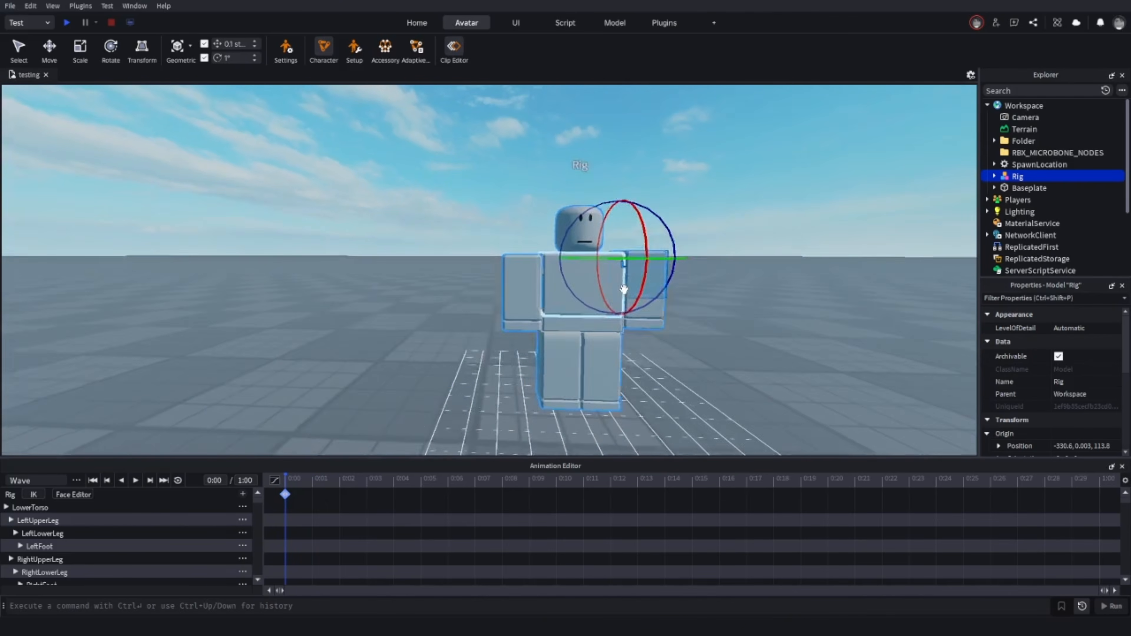
scroll(625, 296, "down", 4)
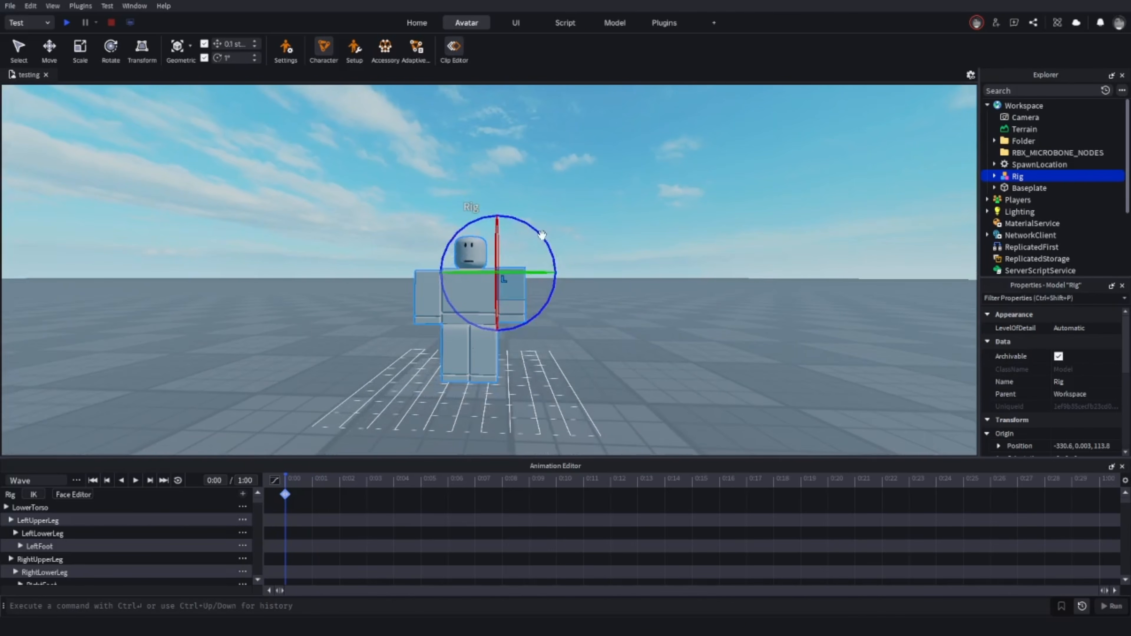
left_click_drag(542, 235, 407, 166)
right_click_drag(480, 191, 427, 395)
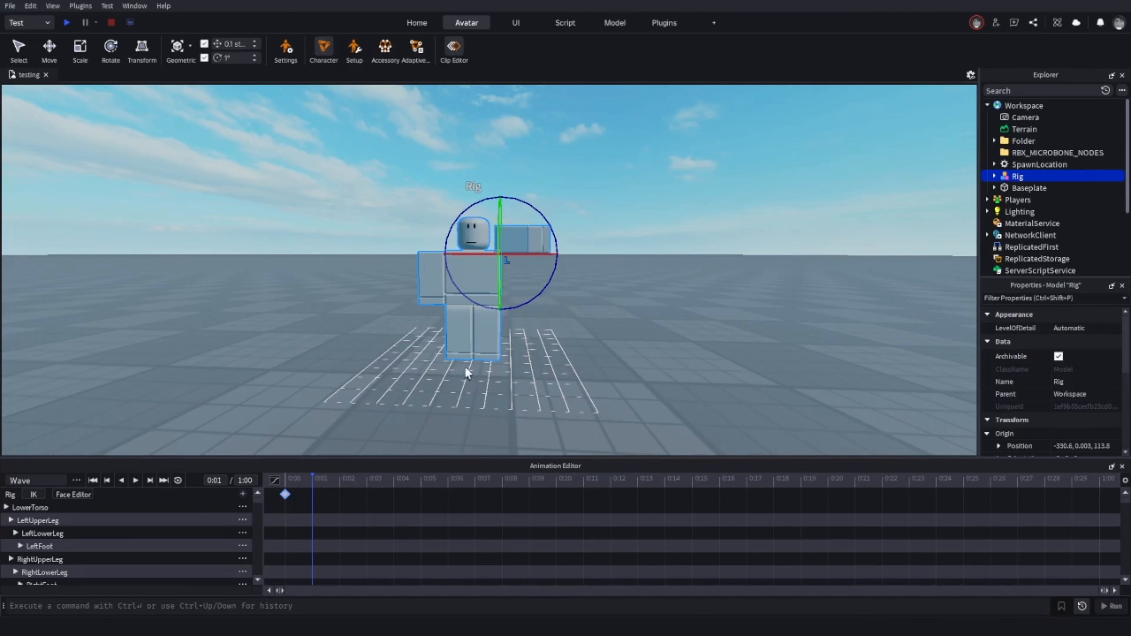
left_click_drag(560, 243, 538, 321)
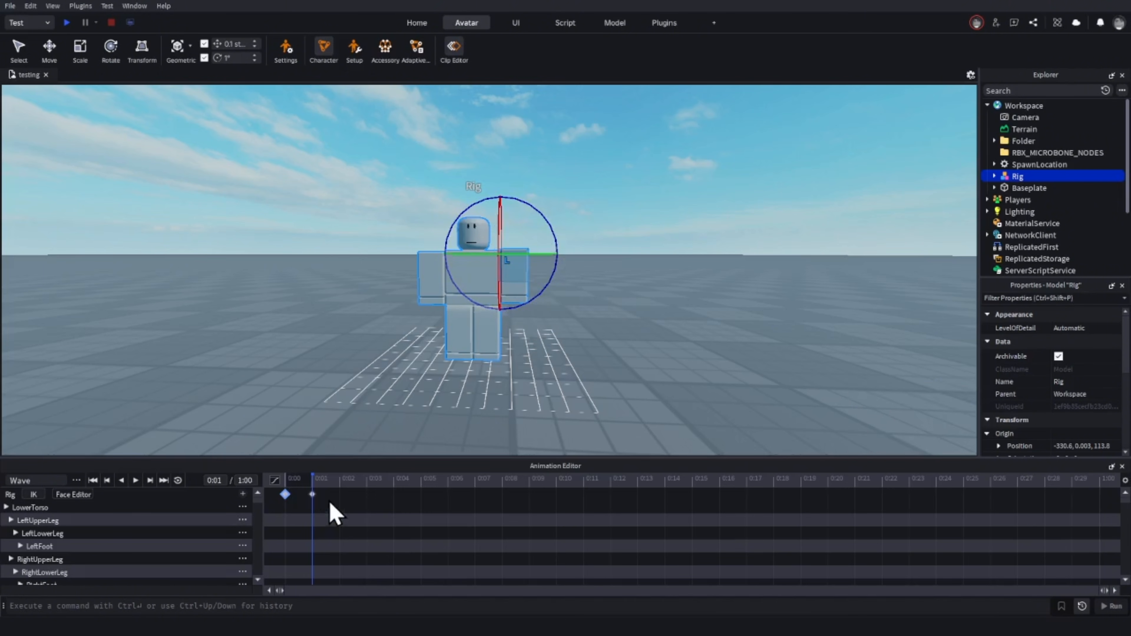
- Move the 0:01 keyframe to 0:10 and preview the animation from the start
left_click(136, 483)
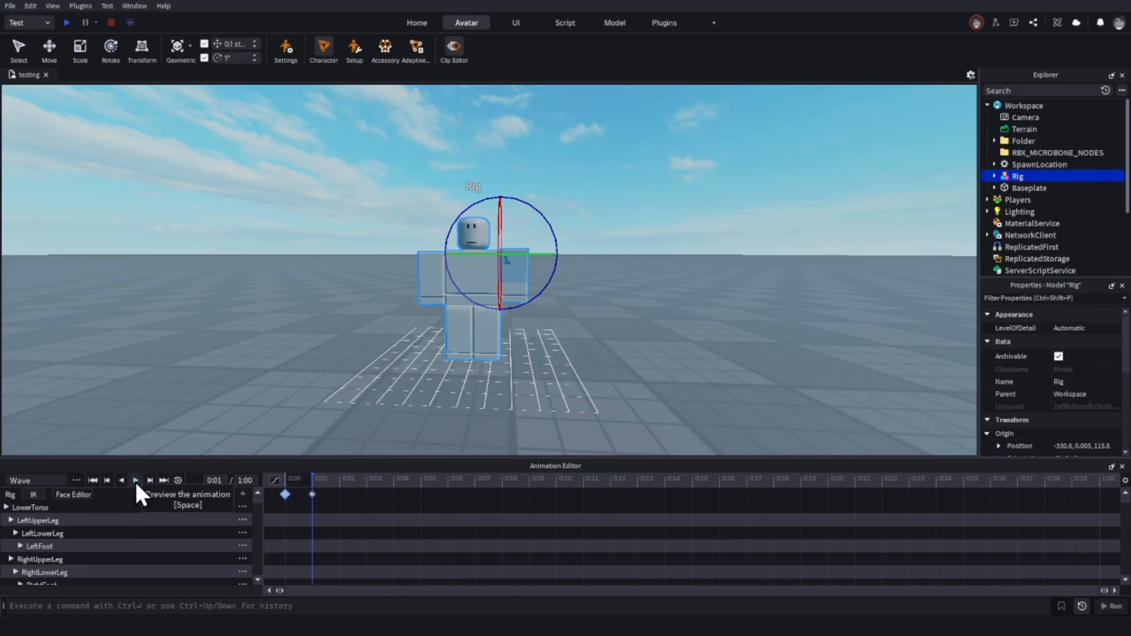
left_click_drag(313, 495, 556, 496)
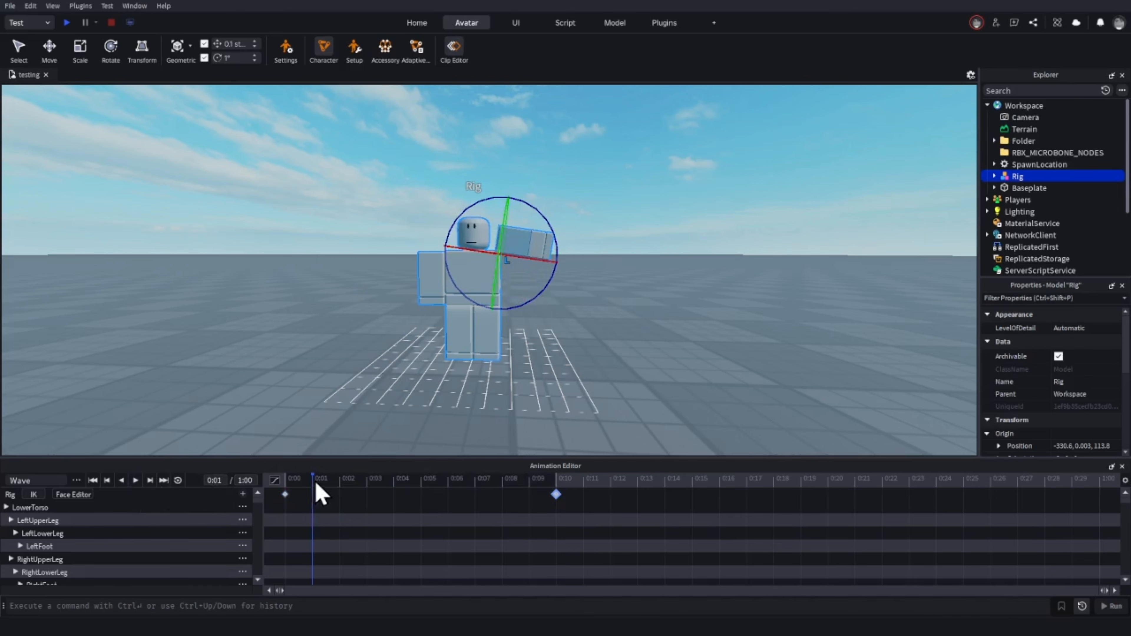
left_click_drag(312, 481, 280, 482)
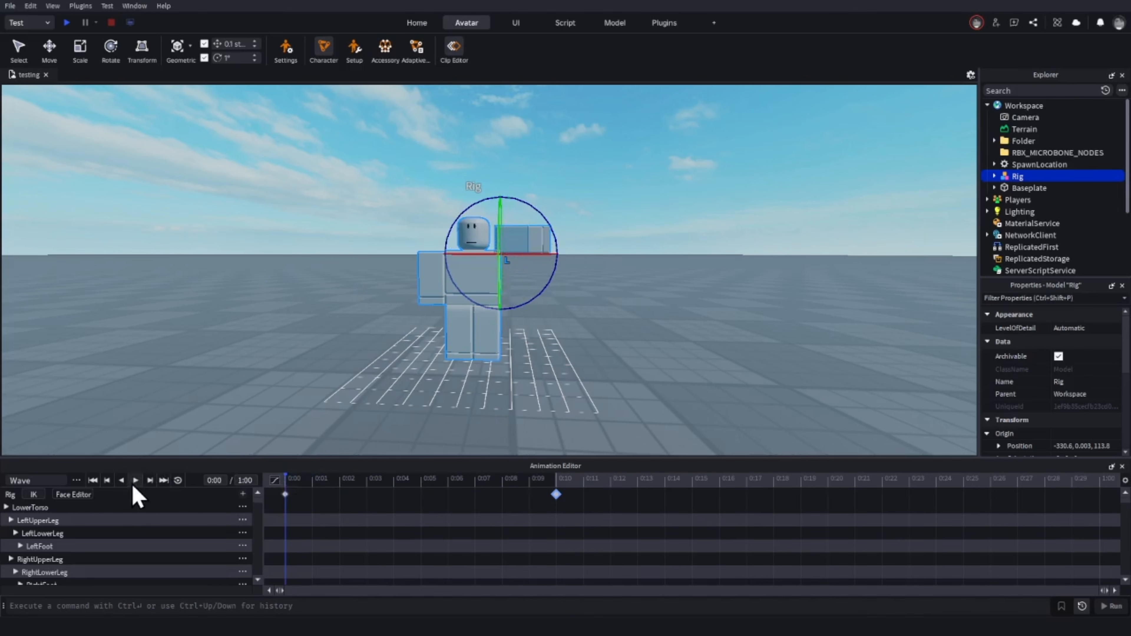
left_click(133, 485)
left_click(133, 485)
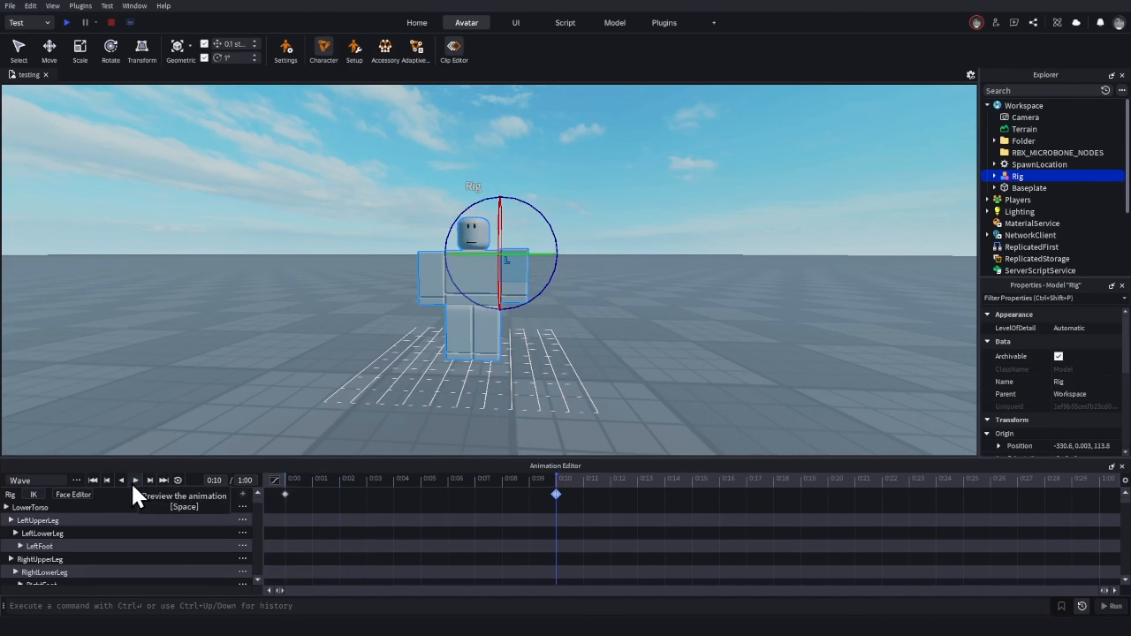
left_click(133, 485)
left_click(134, 485)
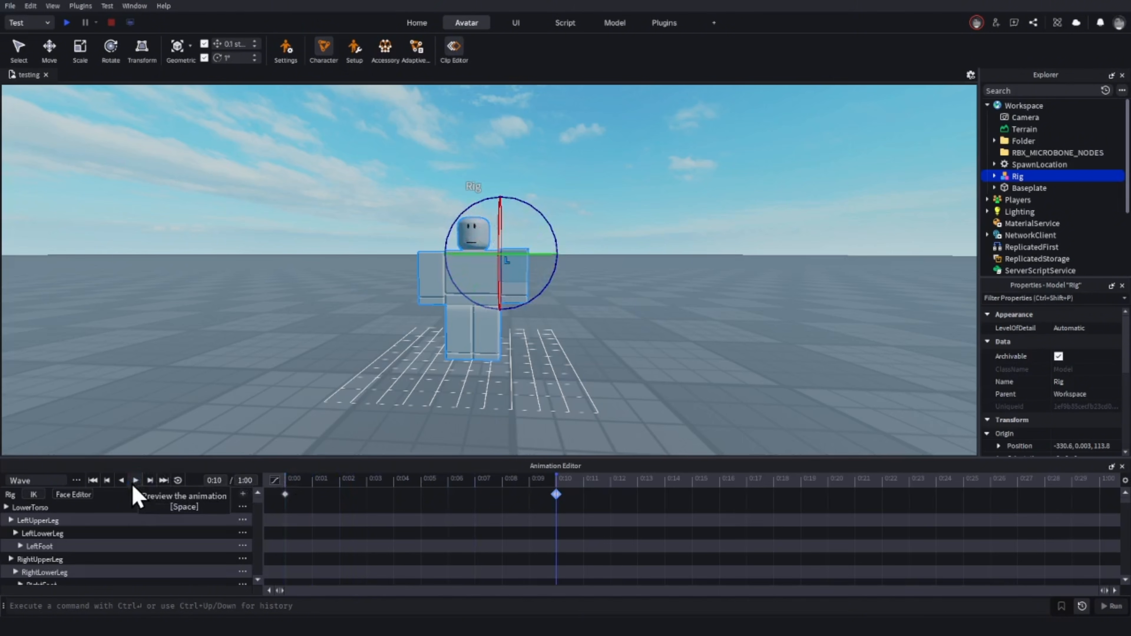
- Turn on looping for the Wave animation, preview it and pause playback
left_click(177, 480)
left_click(135, 480)
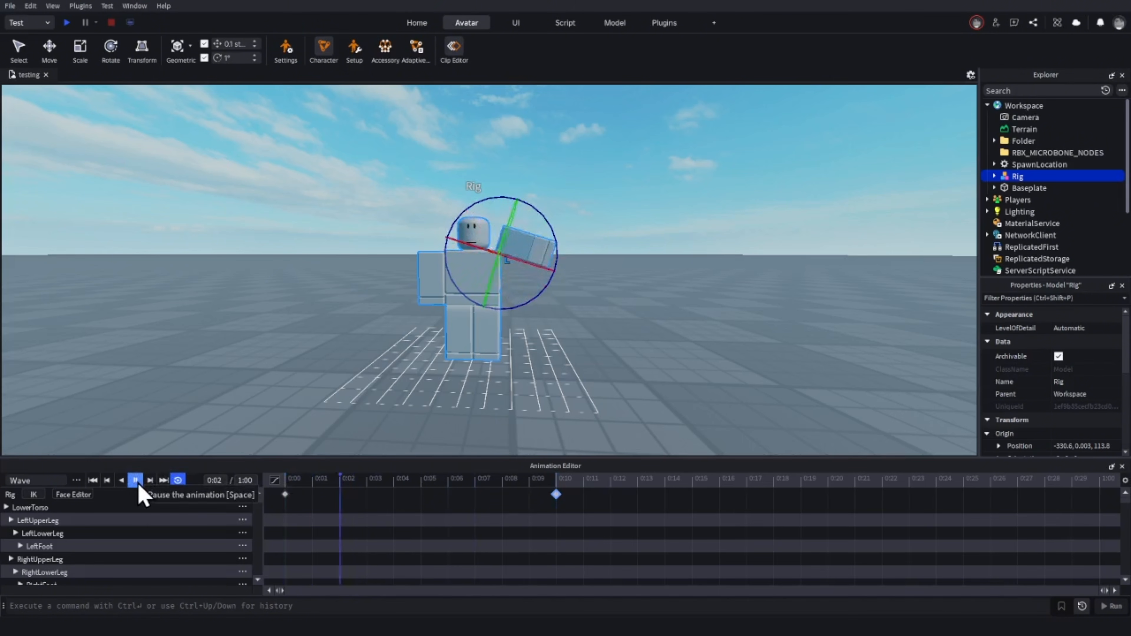
left_click(135, 481)
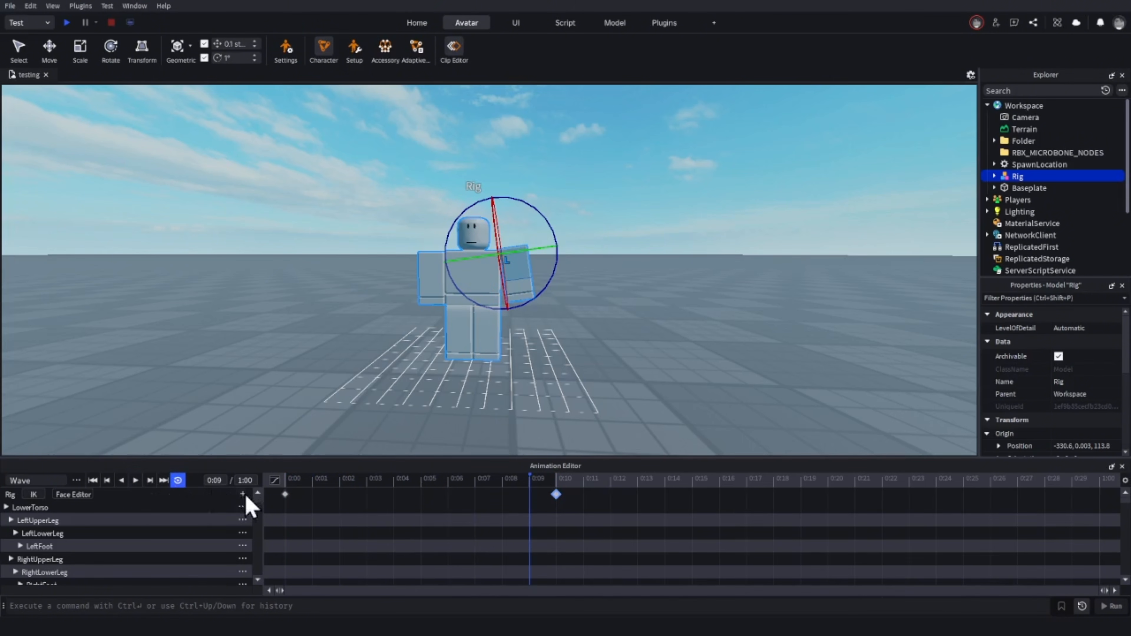
- Delete the keyframes at 0:10 and 0:00
right_click(556, 496)
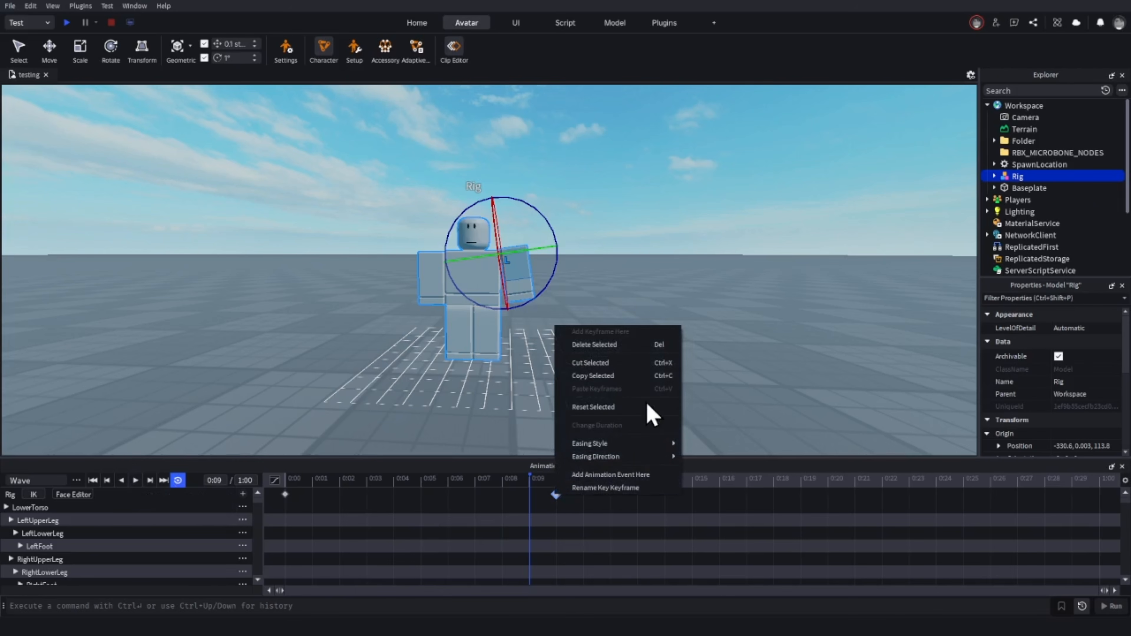
left_click(629, 346)
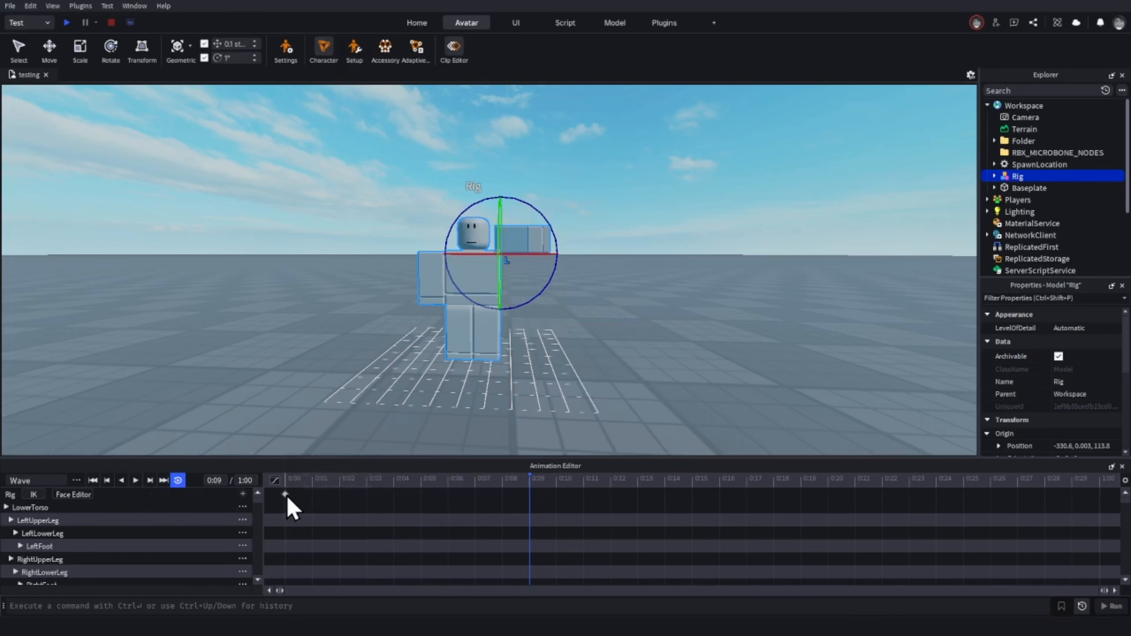
right_click(286, 495)
left_click(343, 344)
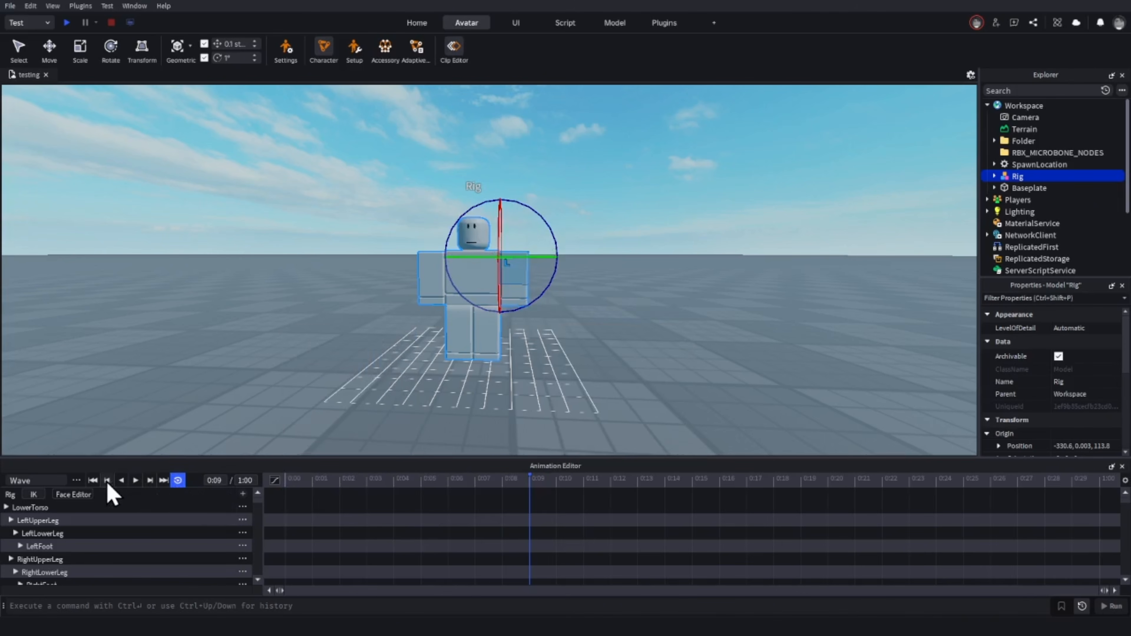
- Pose the left arm raised diagonally above the shoulder at 0:07
scroll(576, 341, "up", 5)
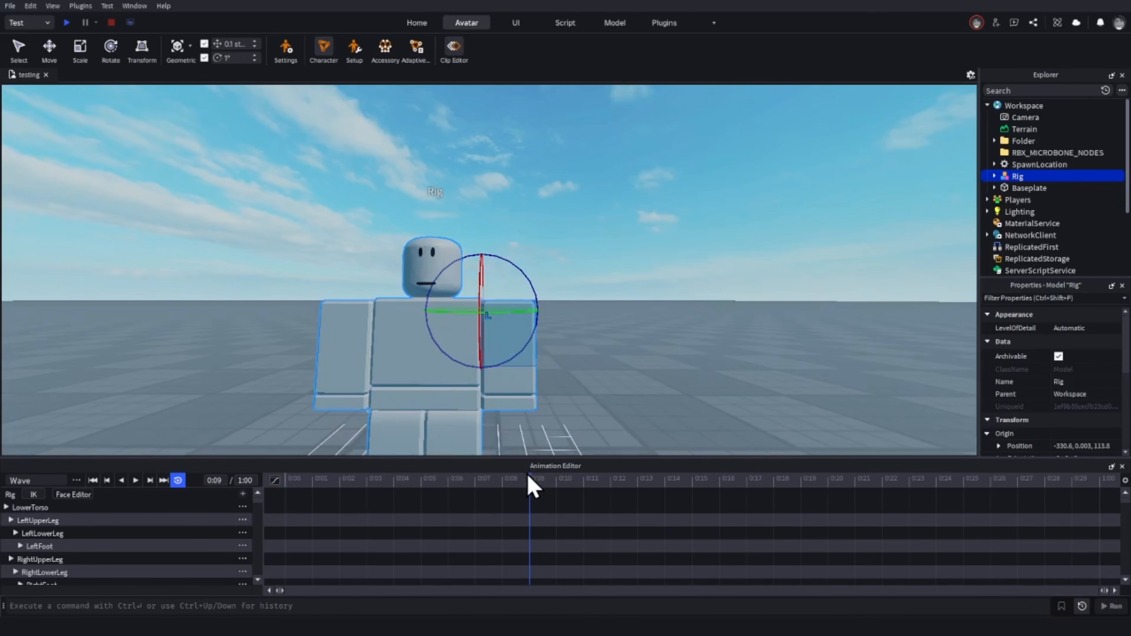
left_click_drag(529, 474, 469, 470)
scroll(588, 340, "down", 3)
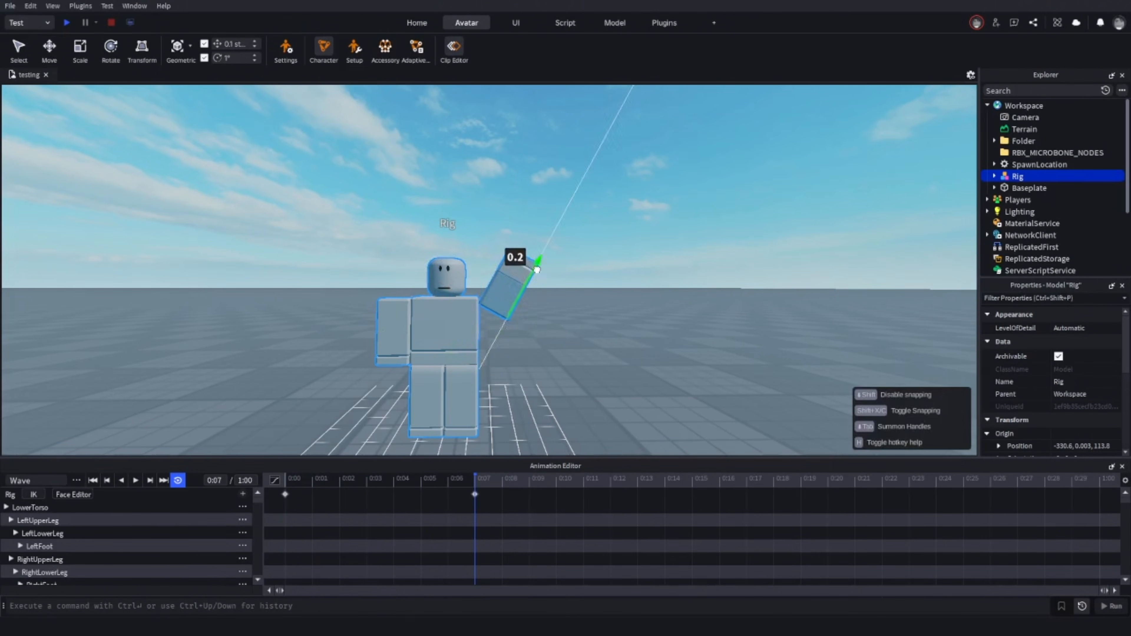
- Set different left-arm poses at 0:01, 0:02, 0:03, 0:04 and 0:15
left_click(394, 486)
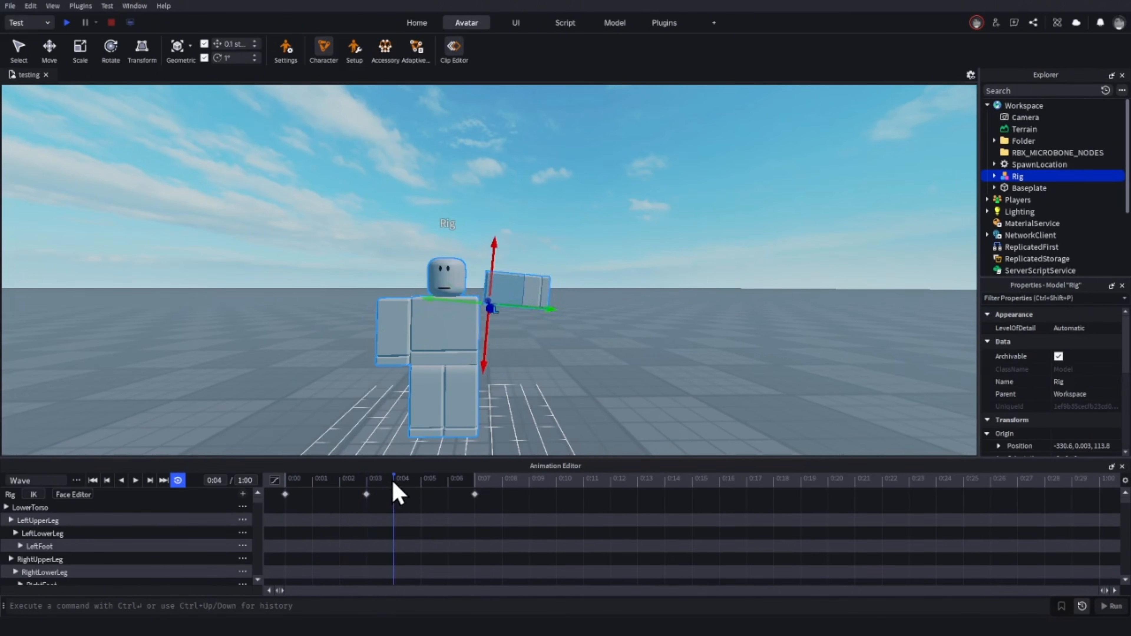
left_click_drag(450, 281, 447, 269)
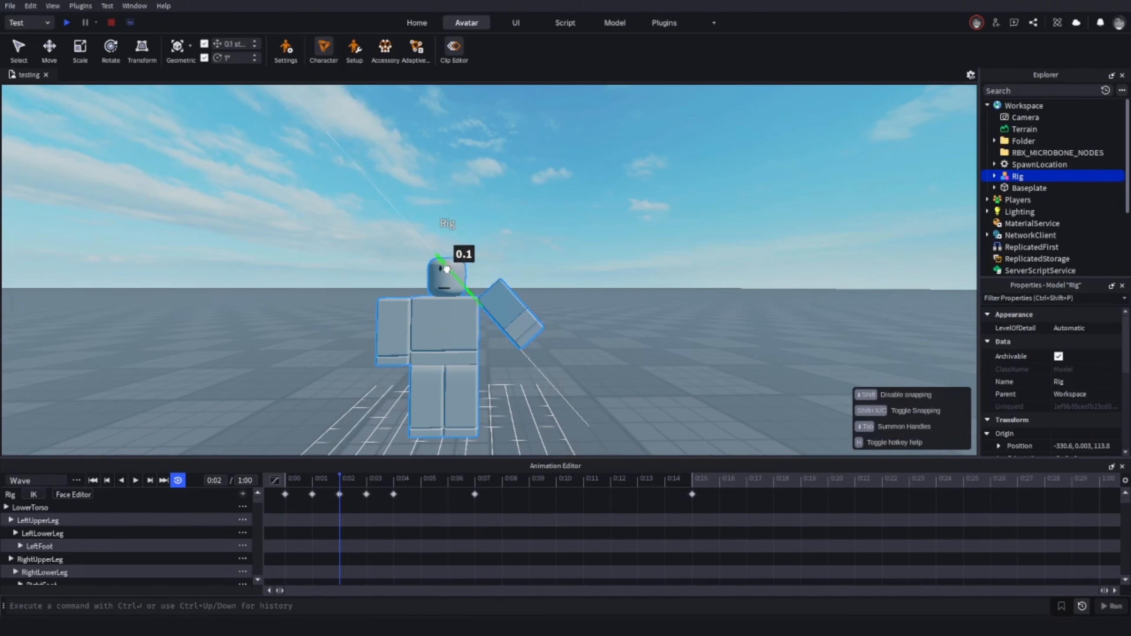
left_click(315, 486)
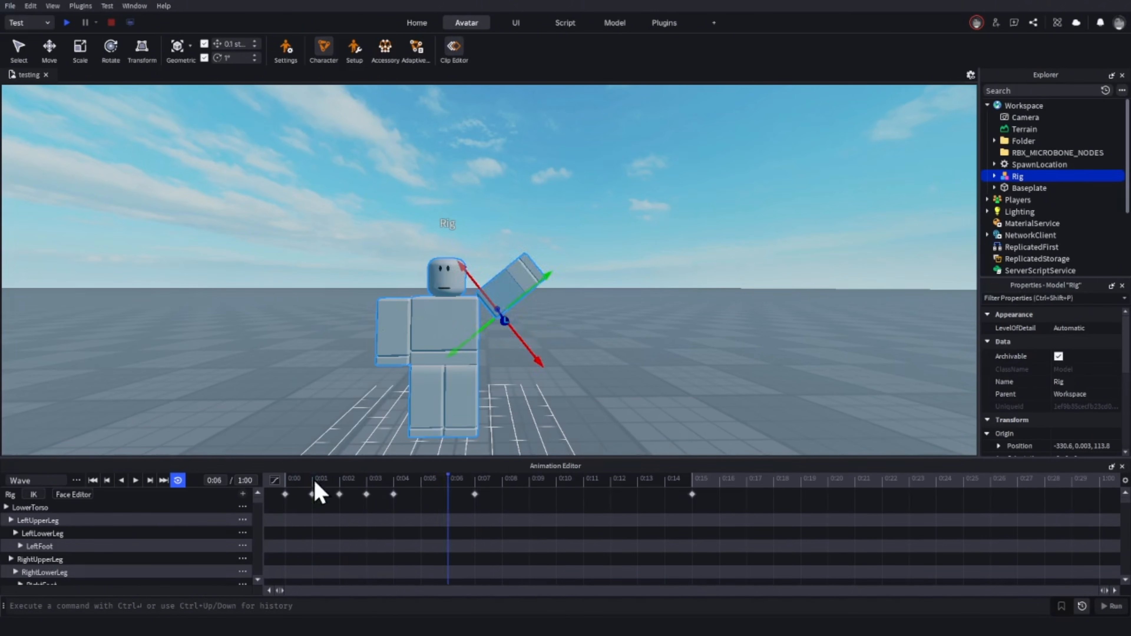
left_click_drag(315, 487, 422, 487)
- Continue the wave with left-arm poses at 0:20, 0:25 and 1:00, and lower the arm to the rig's side at 1:15
left_click(827, 486)
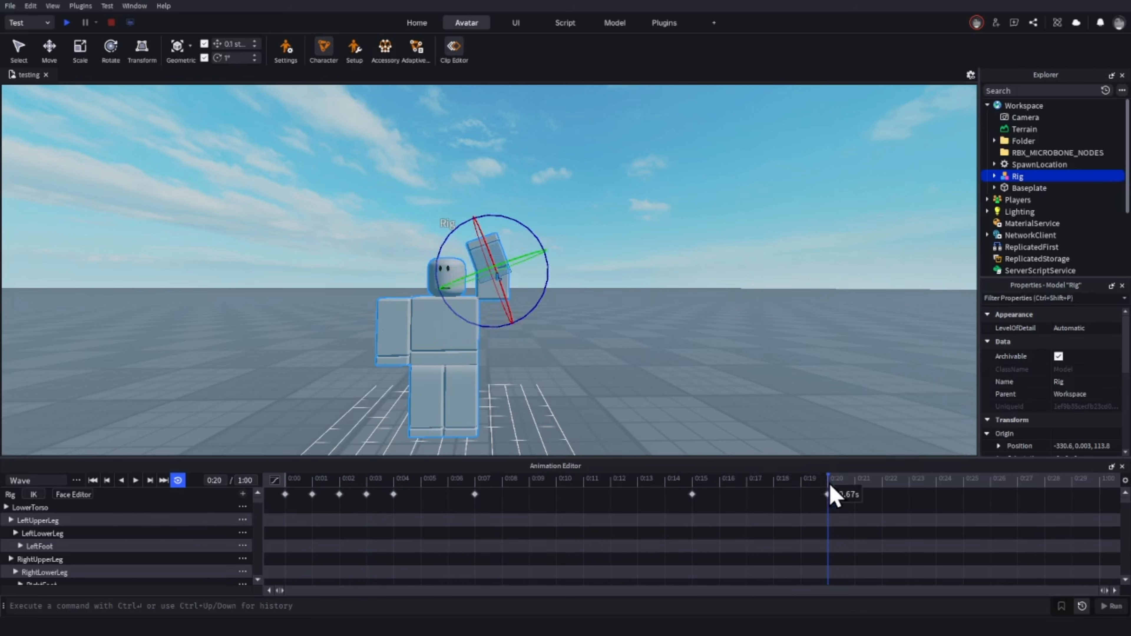
left_click_drag(547, 285, 545, 332)
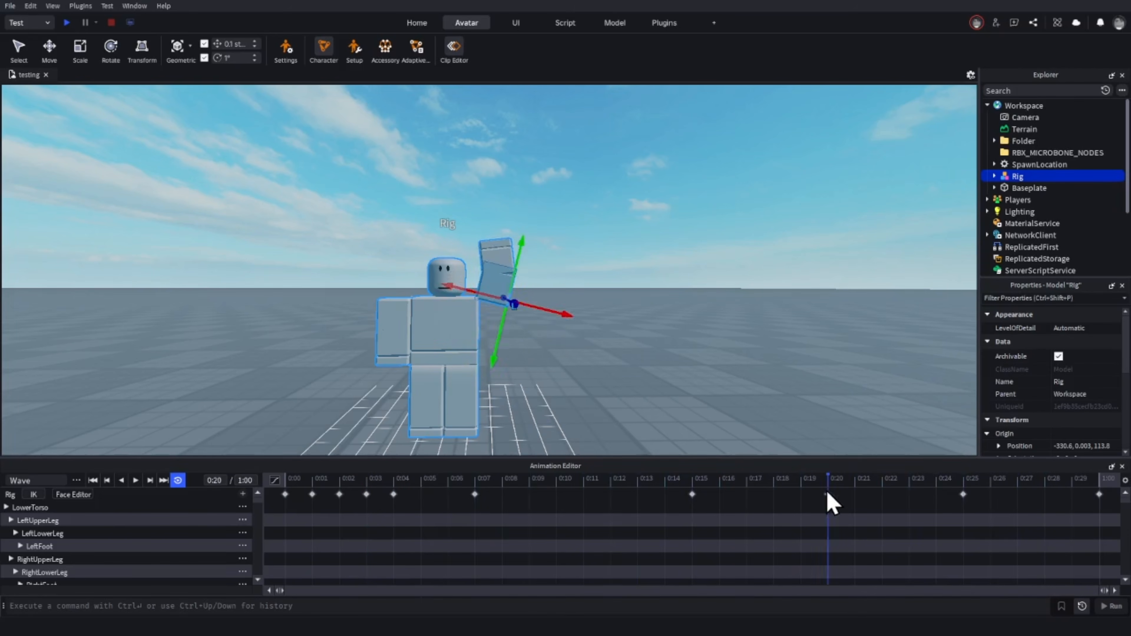
left_click(878, 499)
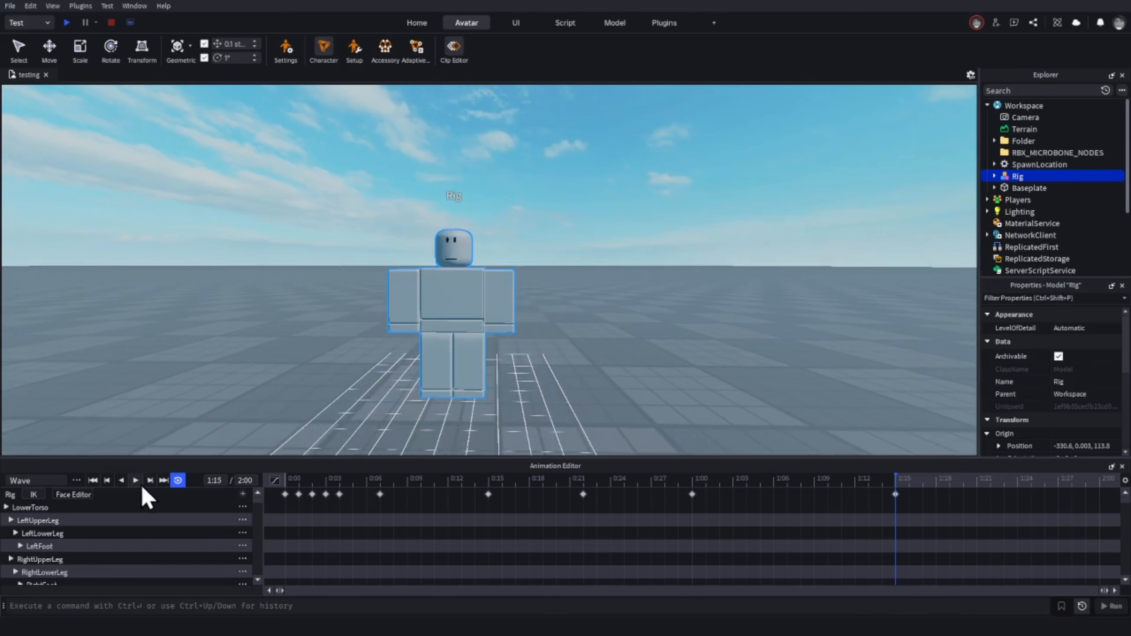
- Play back the Wave animation on the rig to preview the arm motion, and pause it
left_click(135, 479)
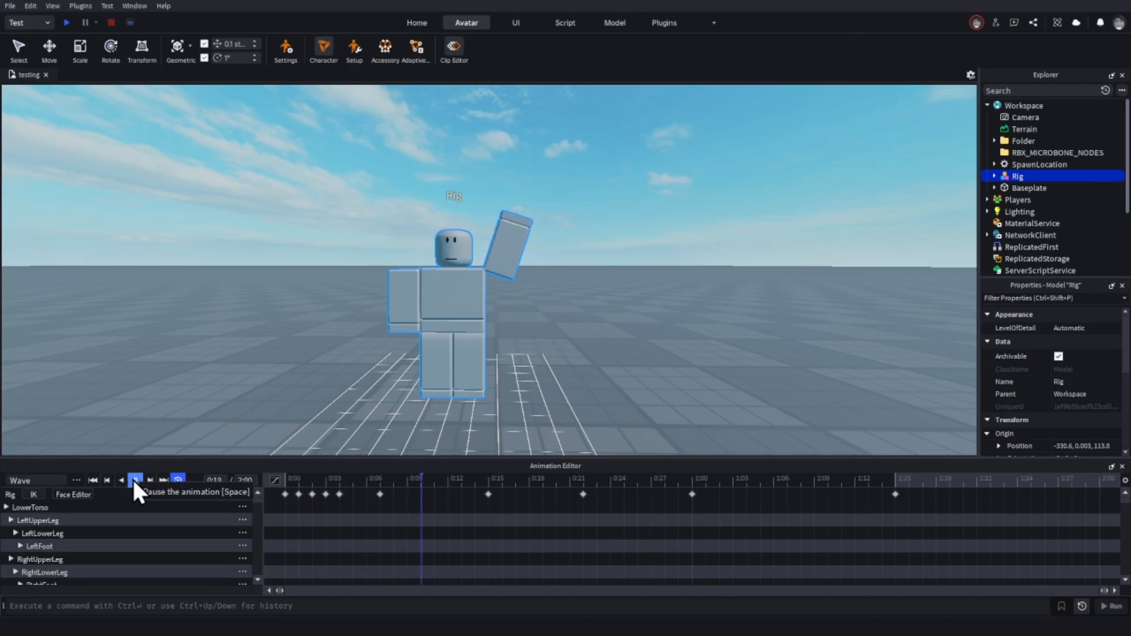
left_click(134, 481)
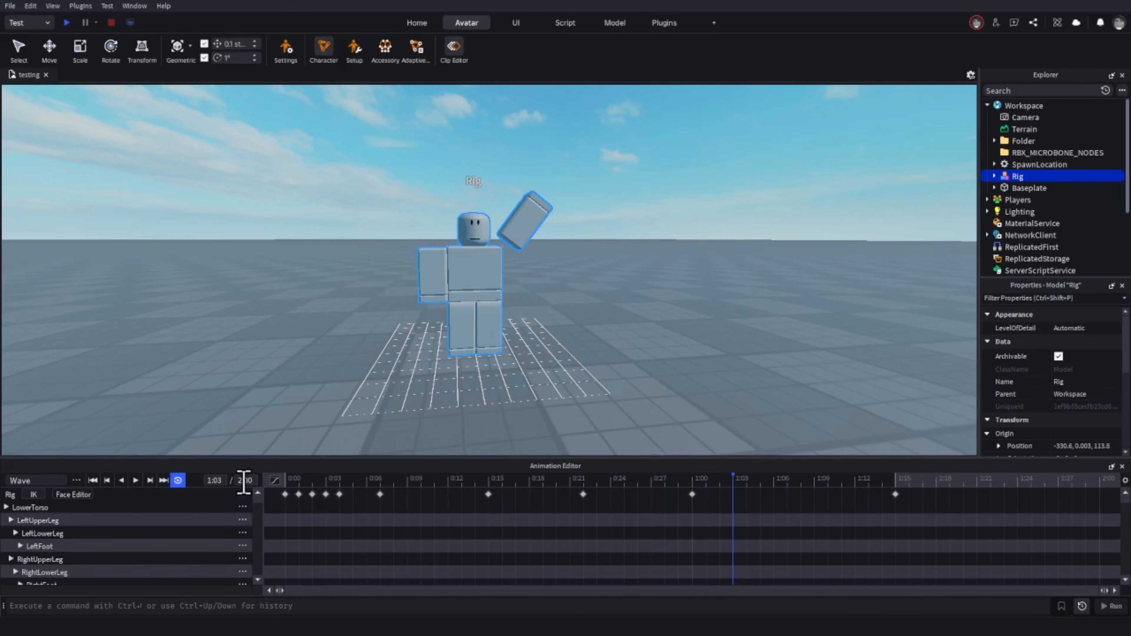
left_click(76, 480)
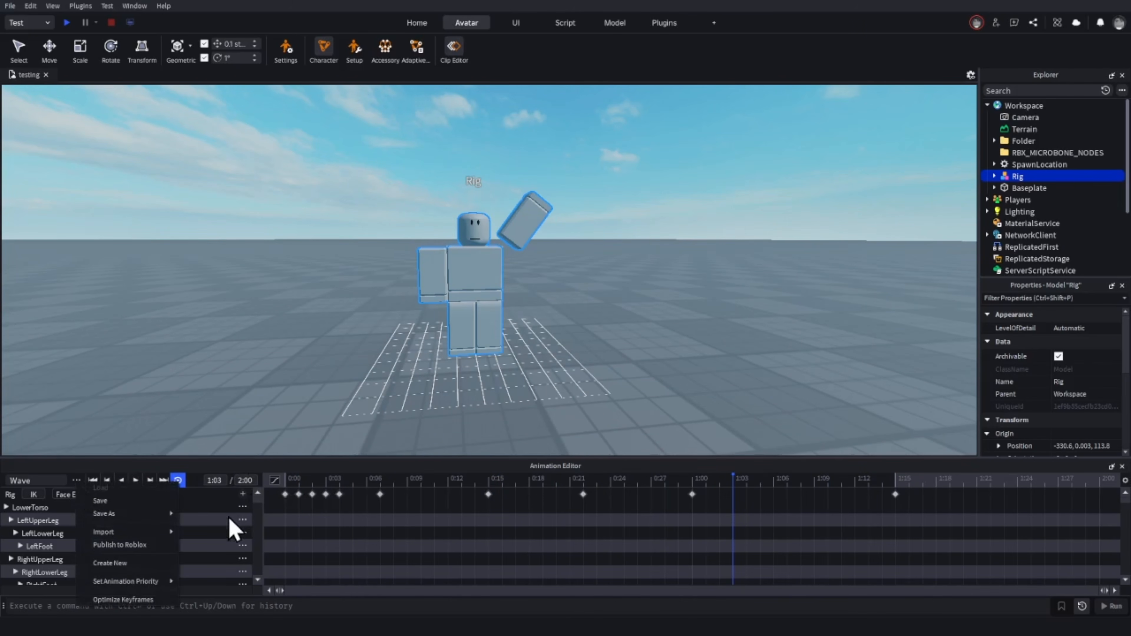
left_click(474, 439)
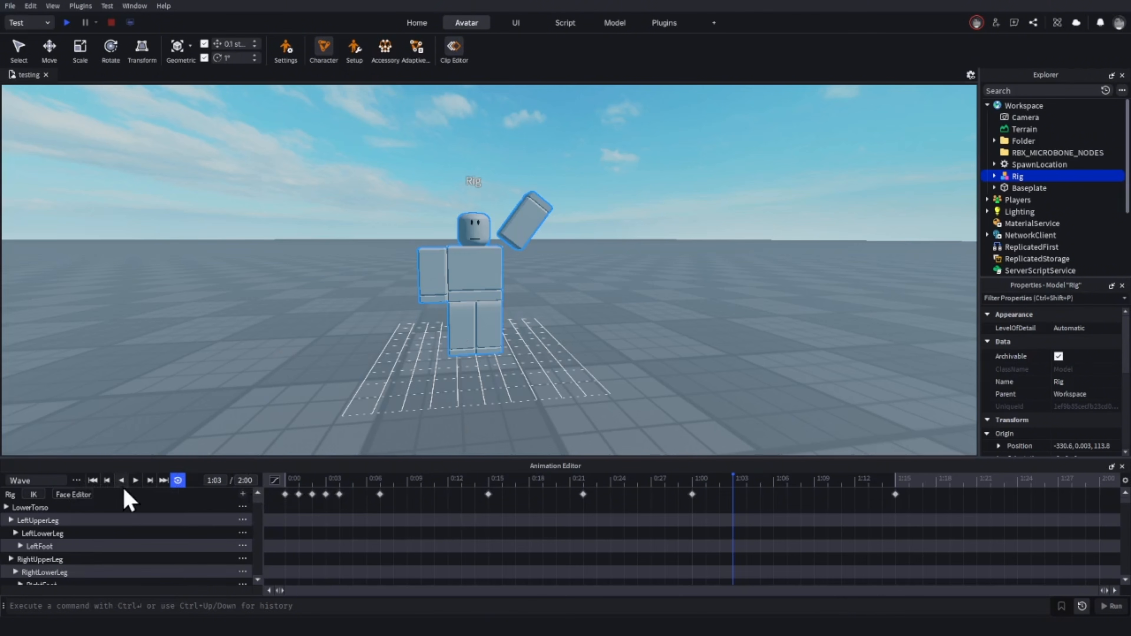
- Publish the animation to Roblox under the title Wave, with Me as creator, and copy its asset ID
left_click(76, 481)
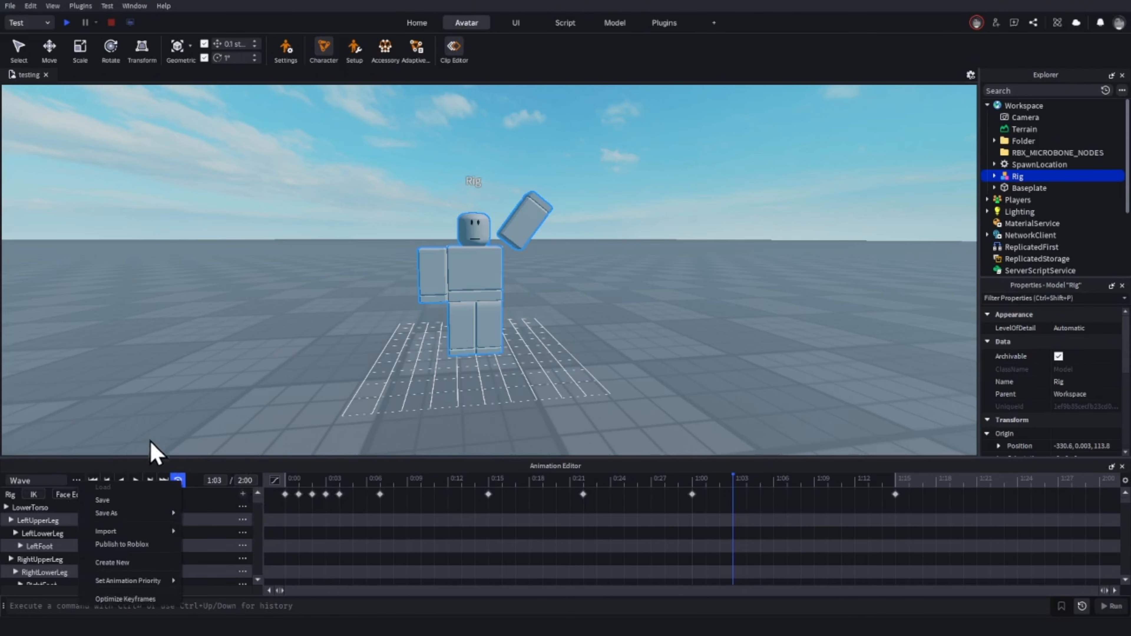
left_click(153, 546)
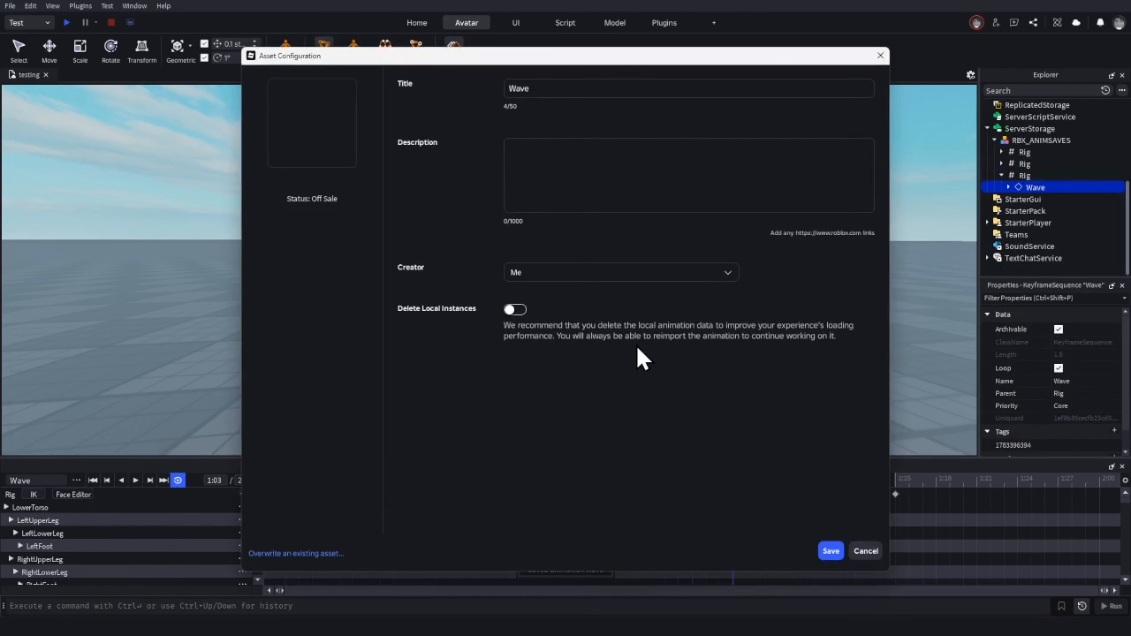
left_click(831, 558)
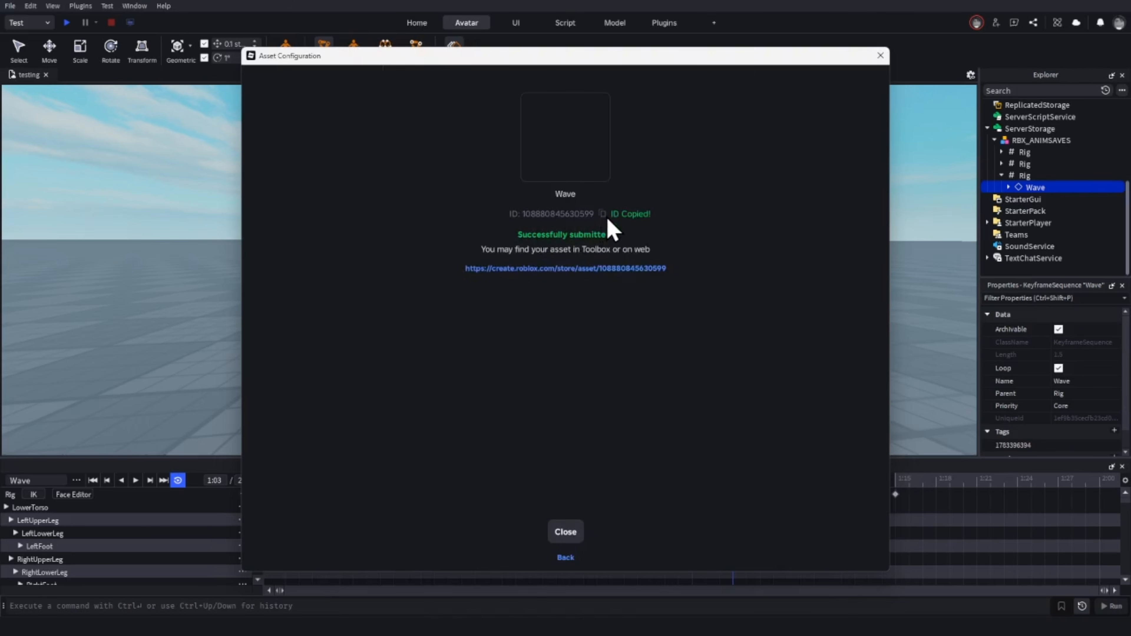
left_click(567, 533)
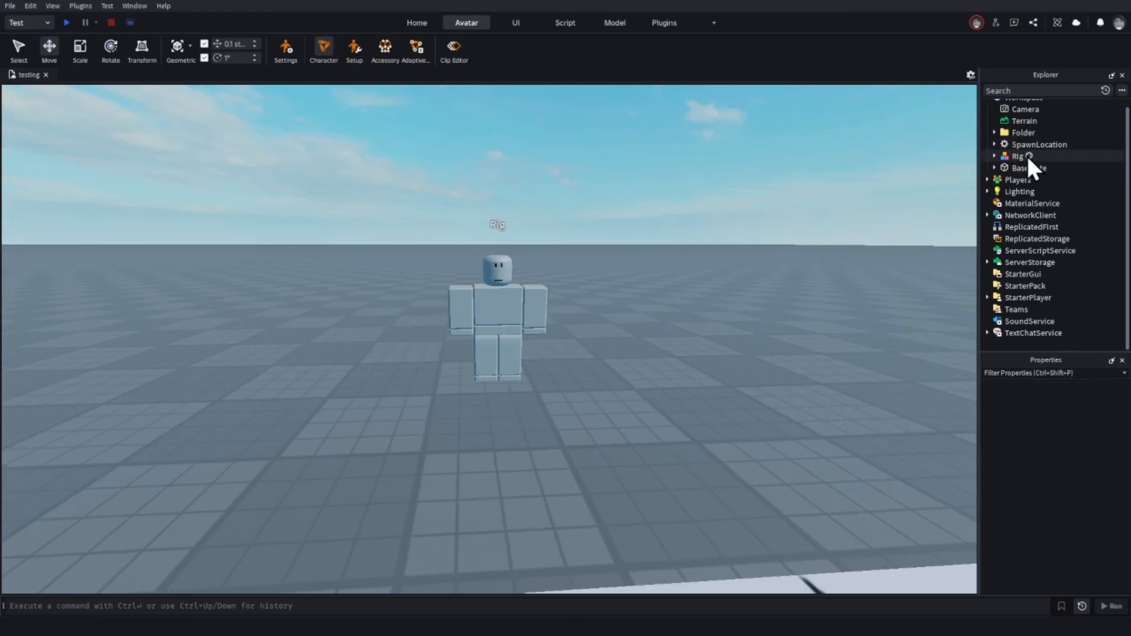
- Add a Script inside the Rig model and clear its default code
left_click(1029, 156)
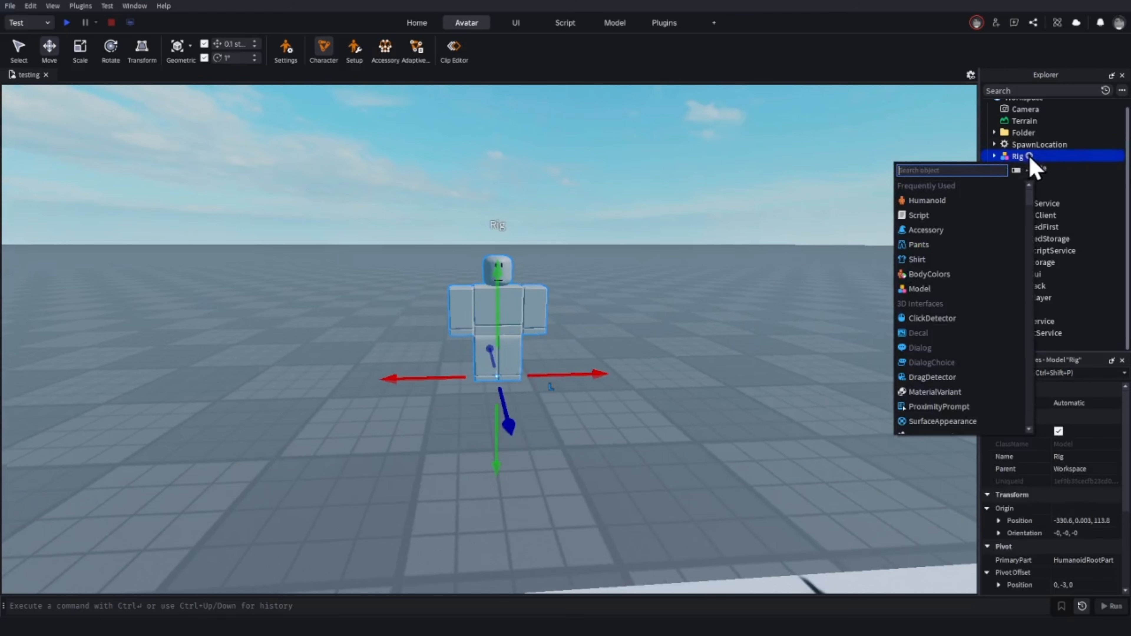
left_click(931, 219)
key("ctrl+a")
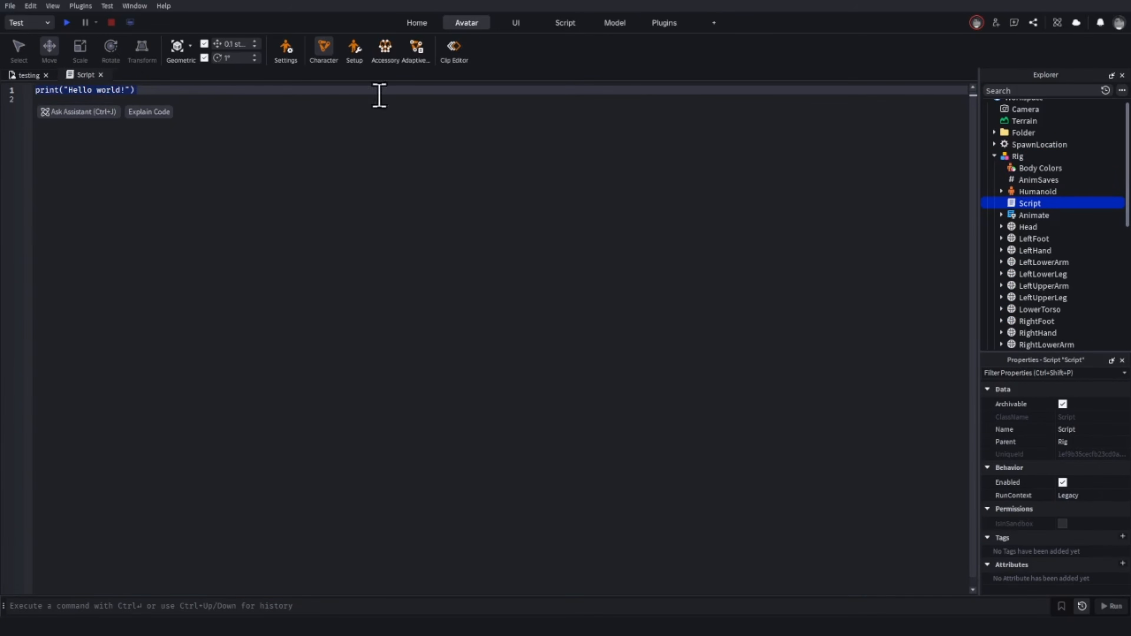
key("BackSpace")
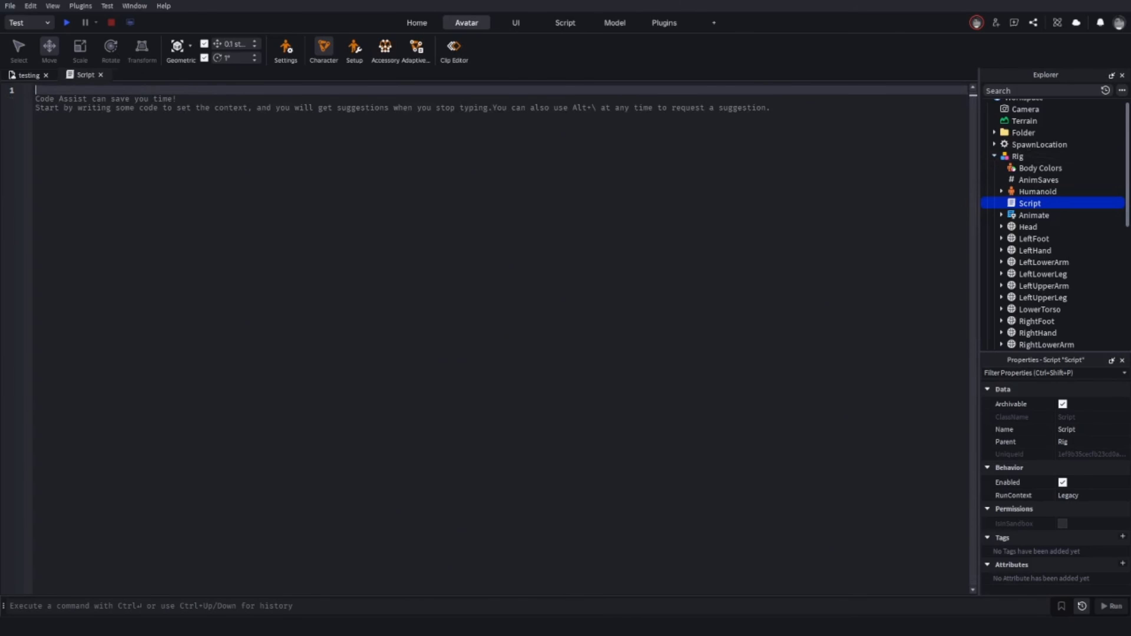
- Write the line local humanoid = script.Parent:WaitForChild("Humanoid") at the start of the script
type("local human")
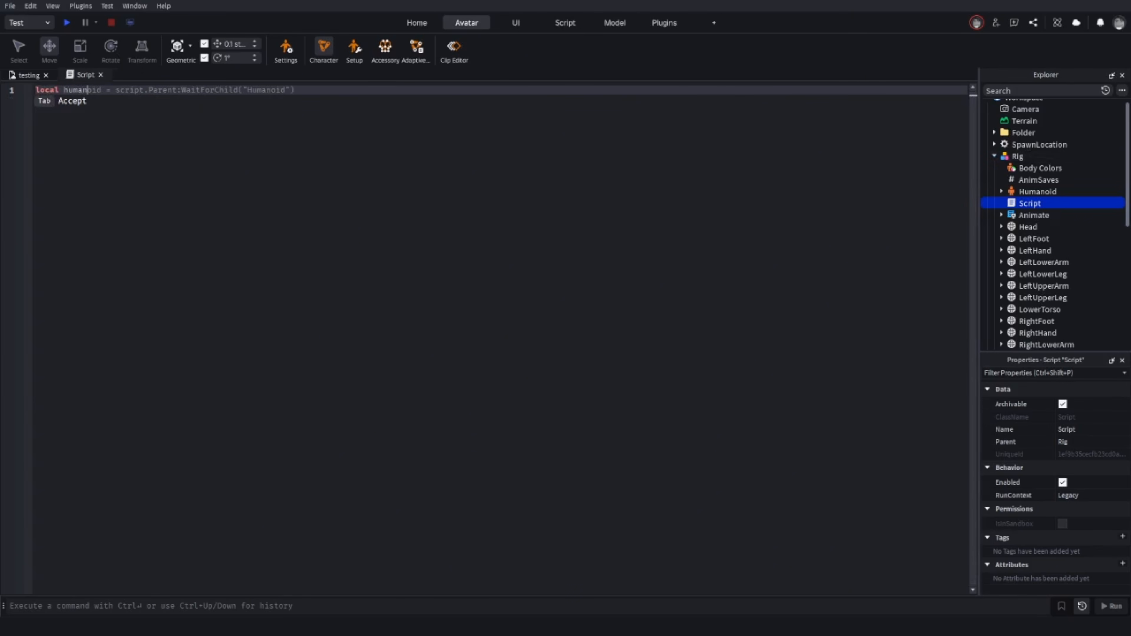
key("Tab")
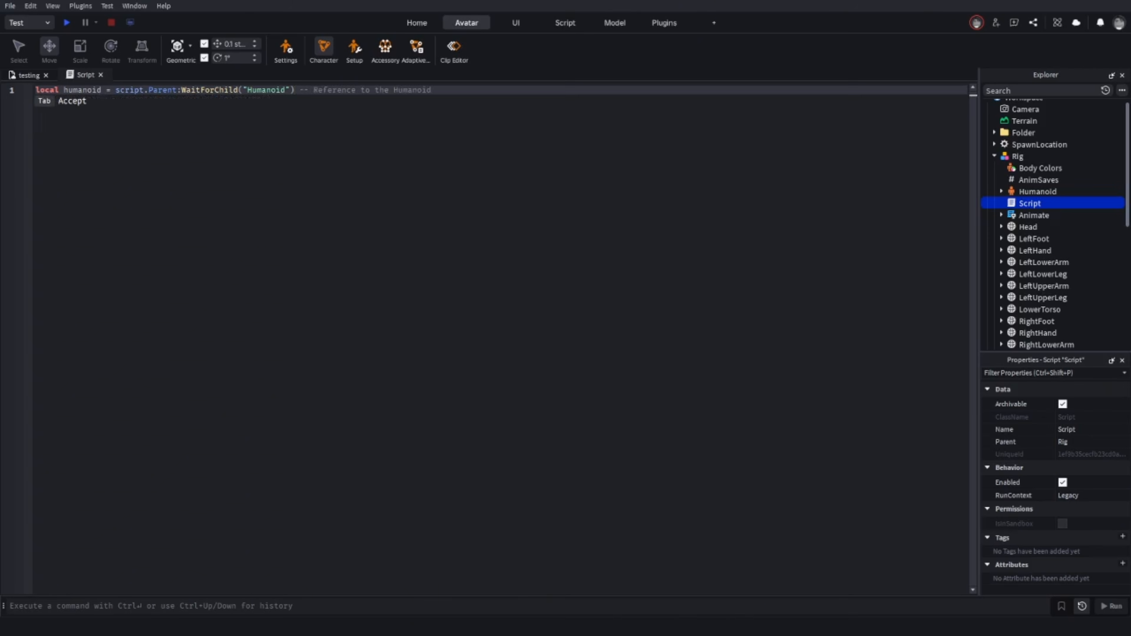
key("Return")
key("Return")
- Declare a variable holding a new Animation object: local animation = Instance.new("Animation")
type("local ")
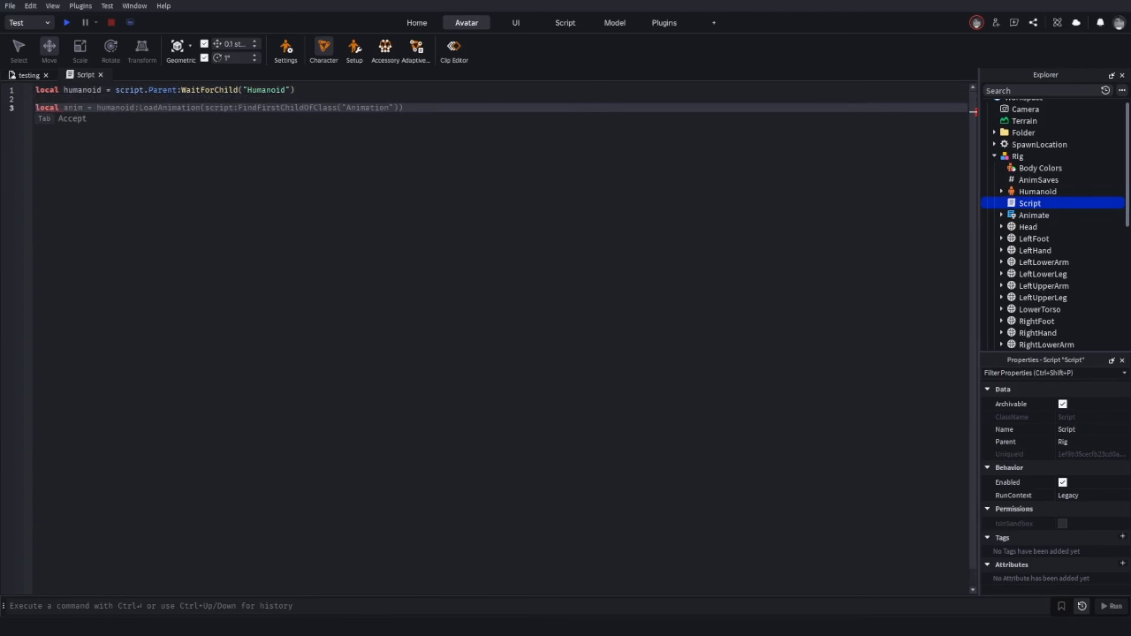
type("animation = I")
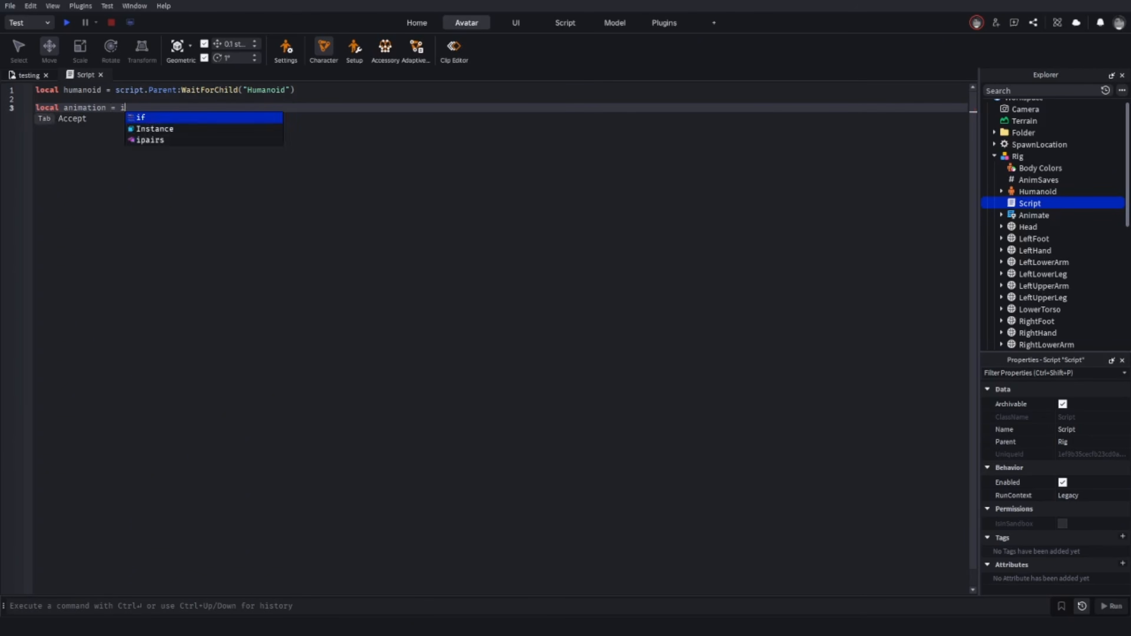
type("nstance")
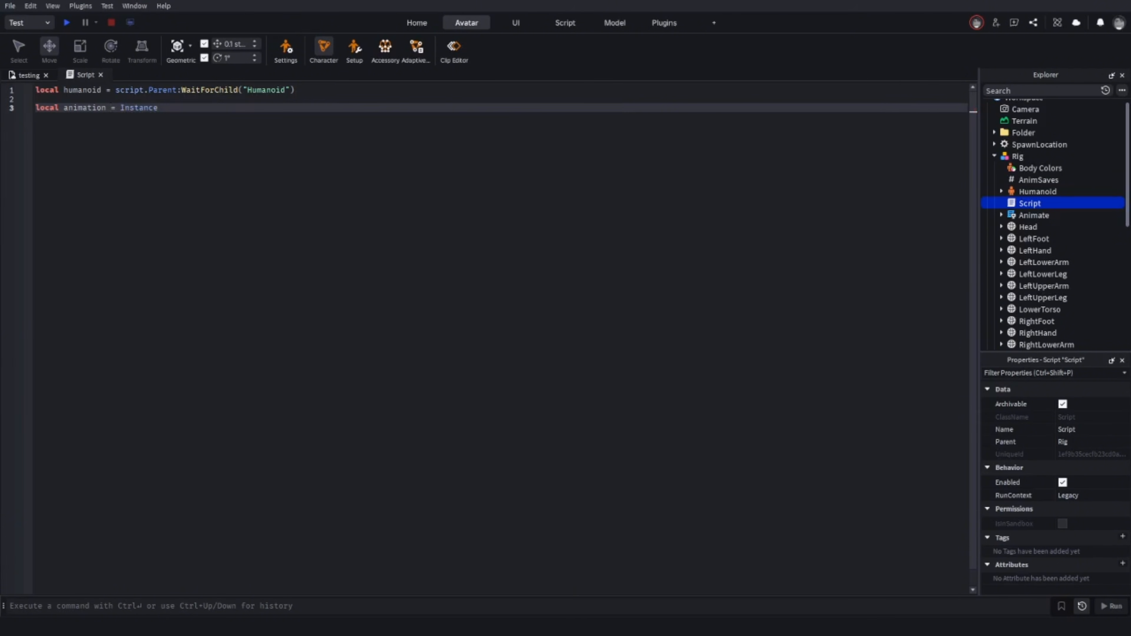
type(".new(")
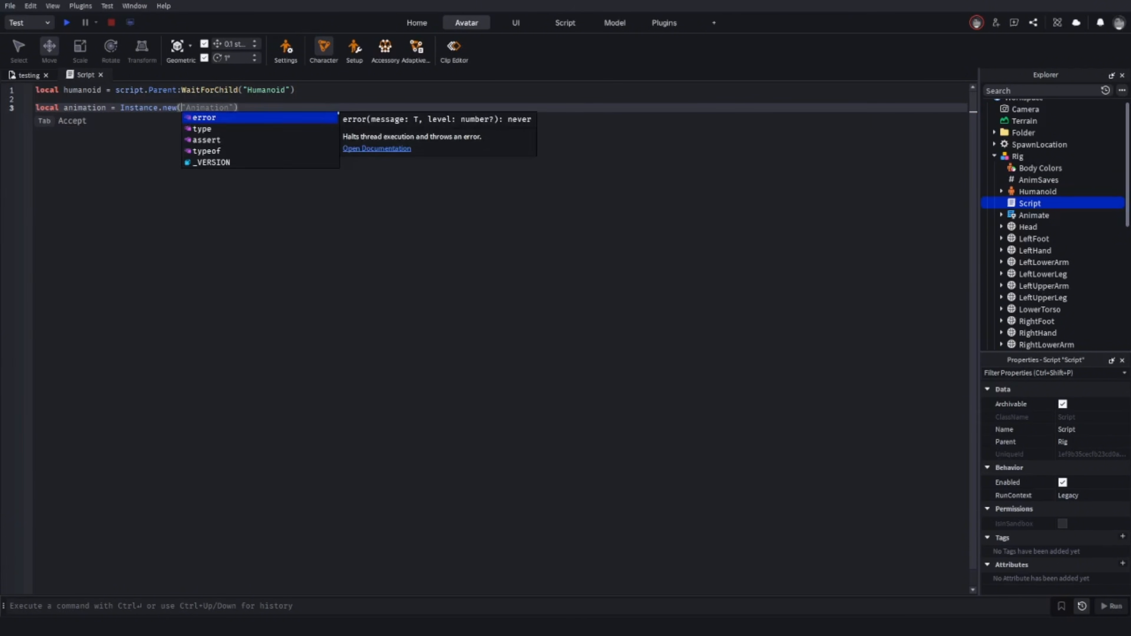
type("\"")
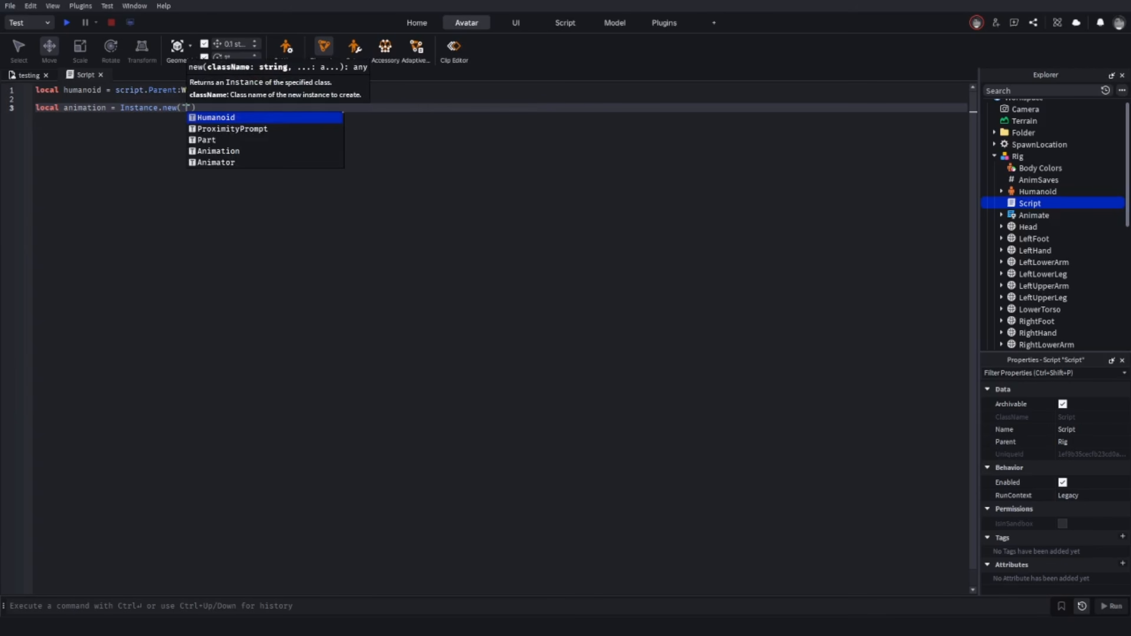
type("Animation")
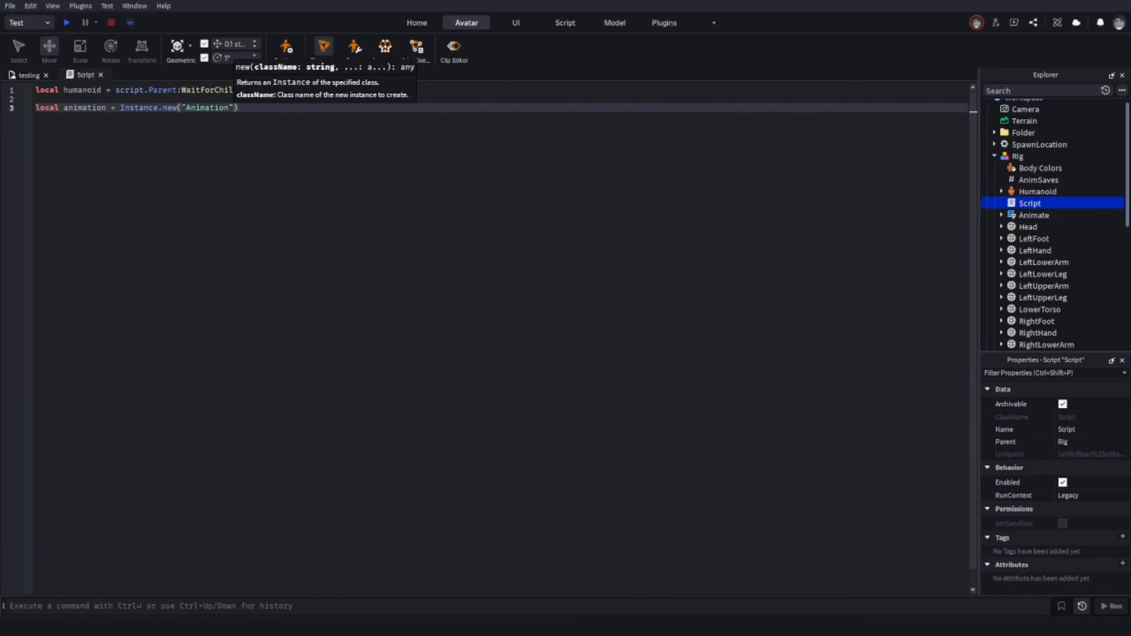
key("Return")
key("End")
key("Return")
type("anim")
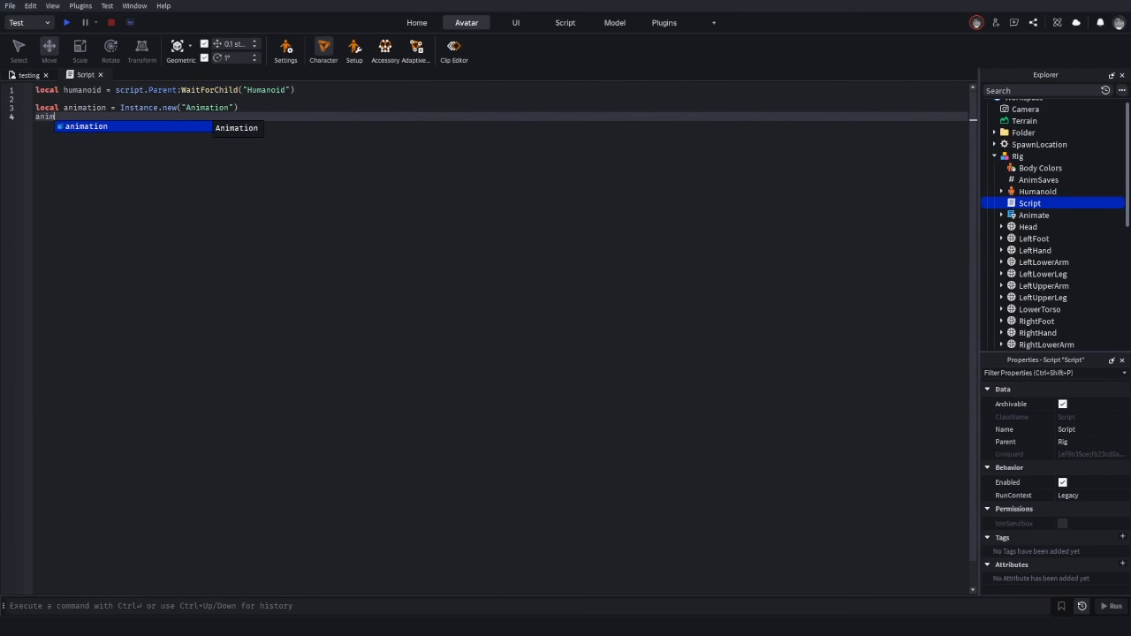
type("ation.AnimationId = \"rbxassetid://108880845630599")
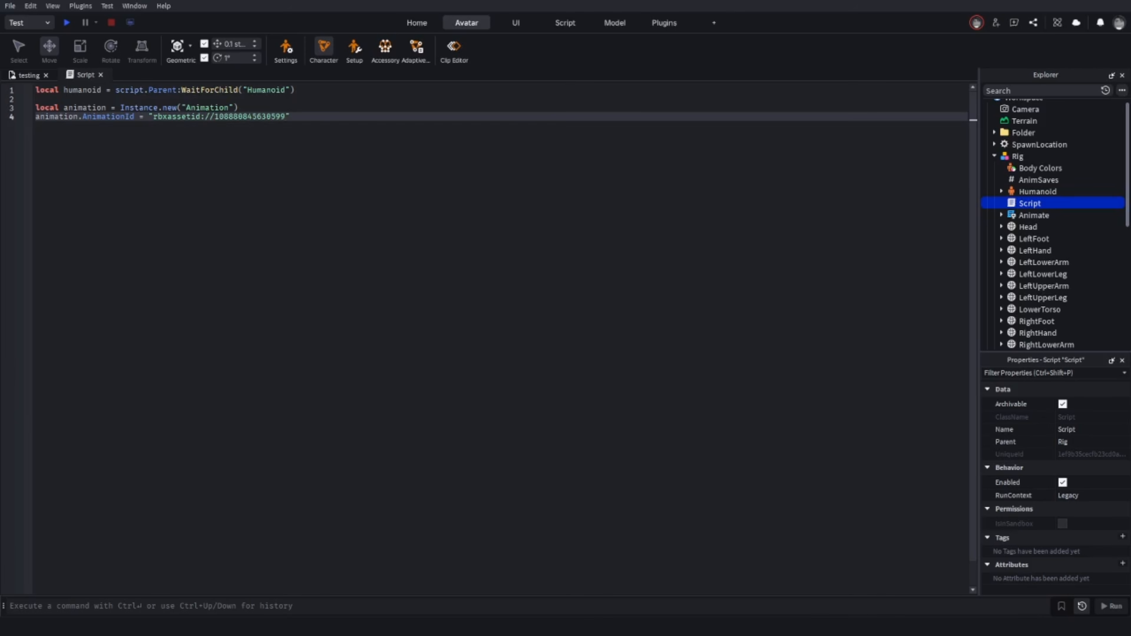
- After a blank line, reference the humanoid's Animator: local animator = humanoid:WaitForChild("Animator")
key("Return")
key("Return")
type("local")
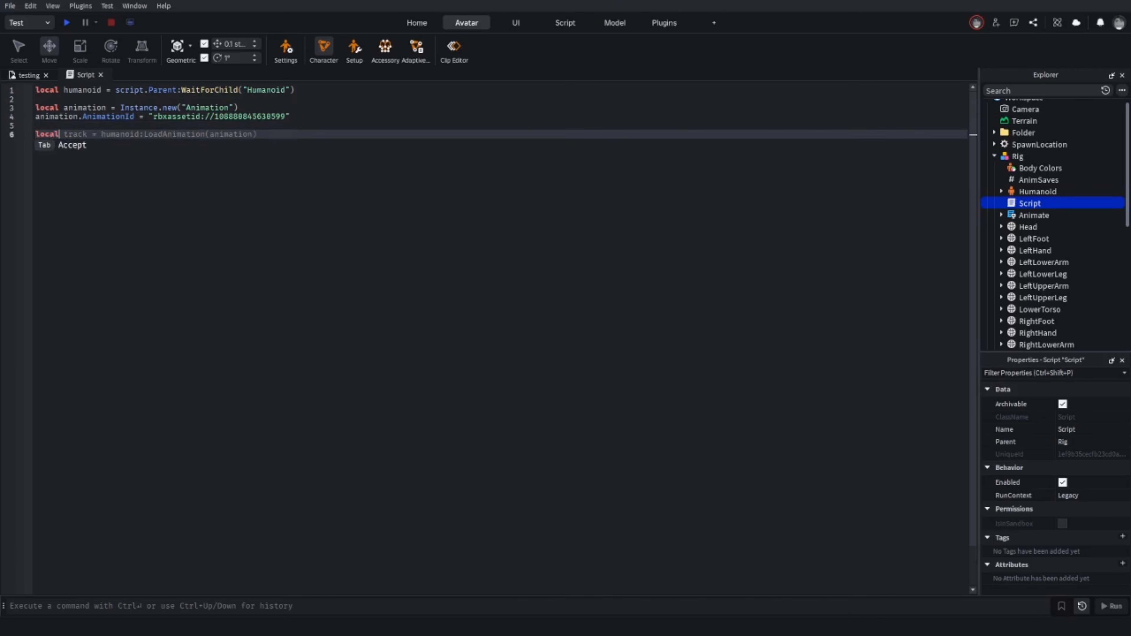
type(" animator =")
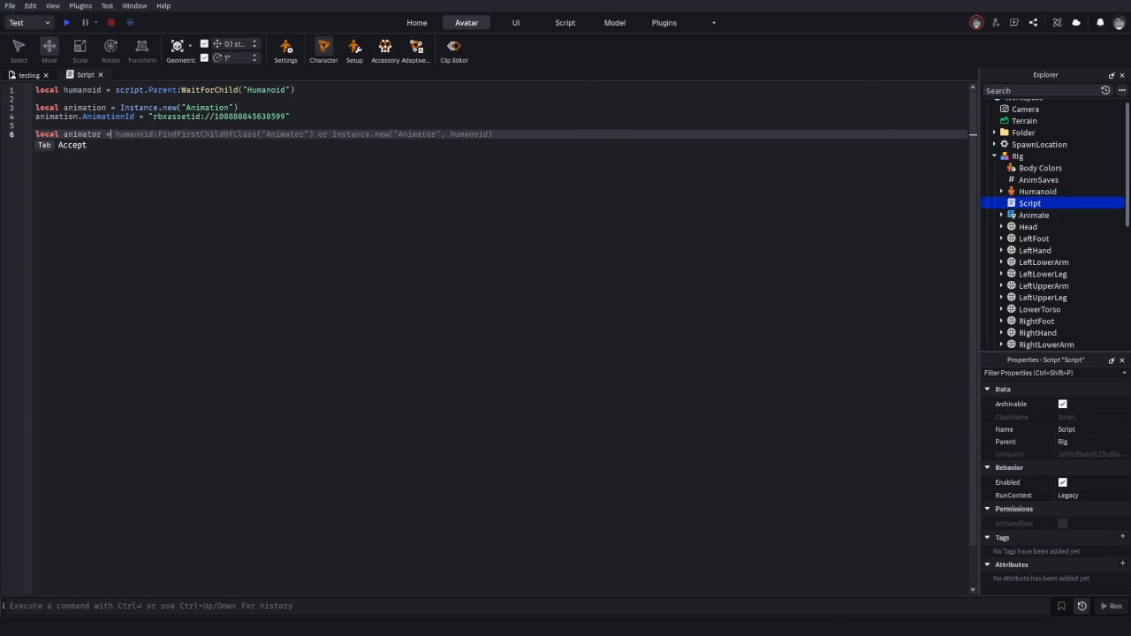
type("humanoid: ")
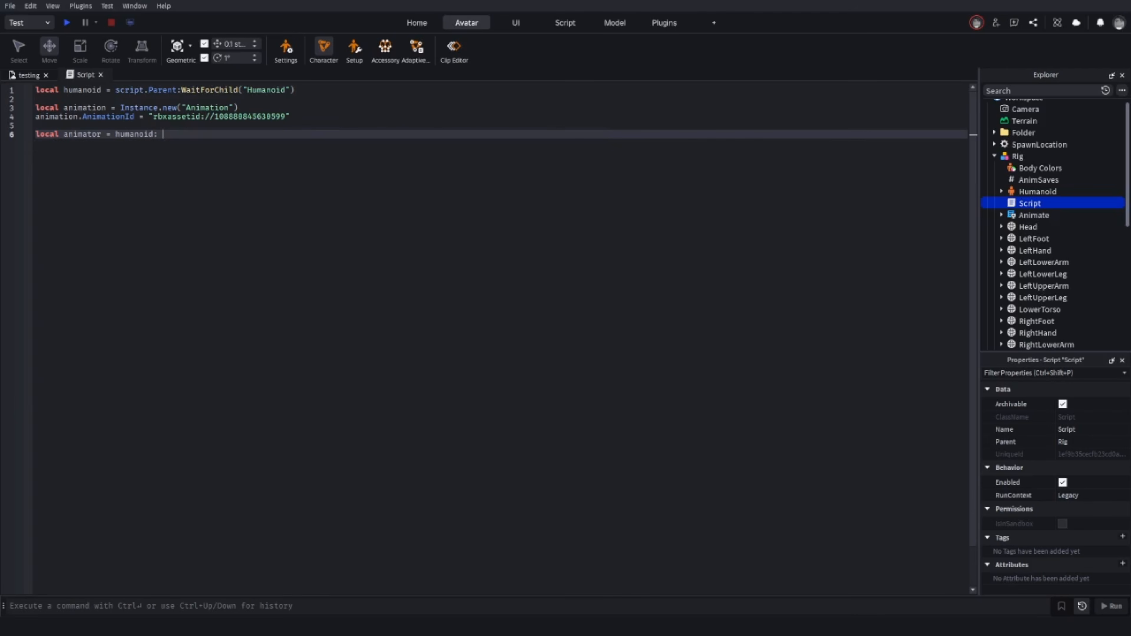
type("W")
key("Tab")
type("\"")
type("Ani")
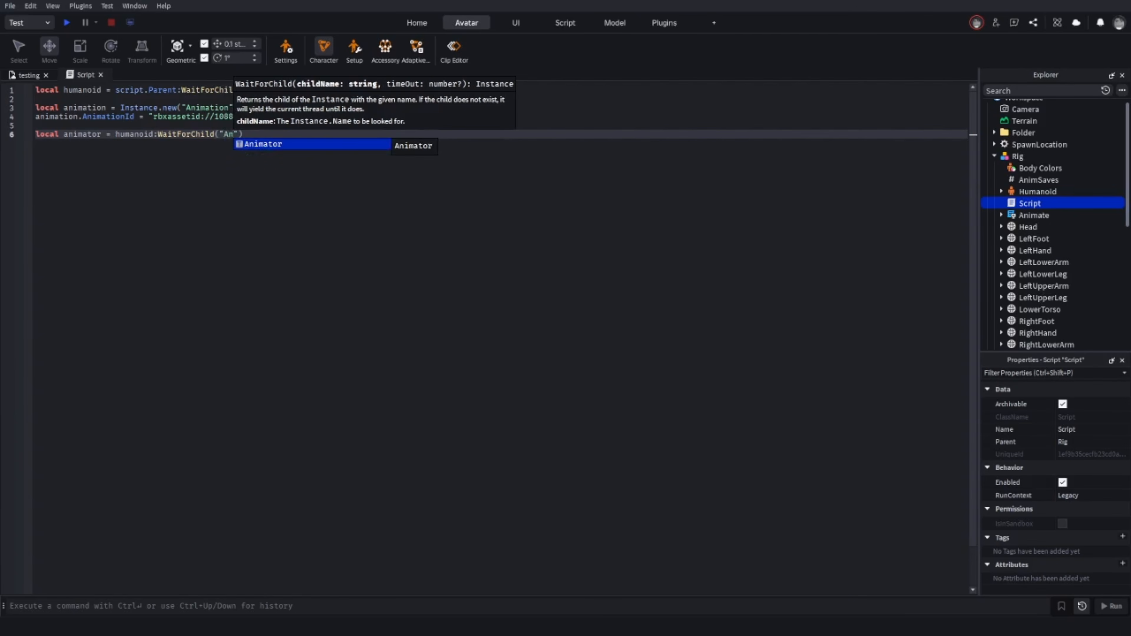
key("Tab")
key("End")
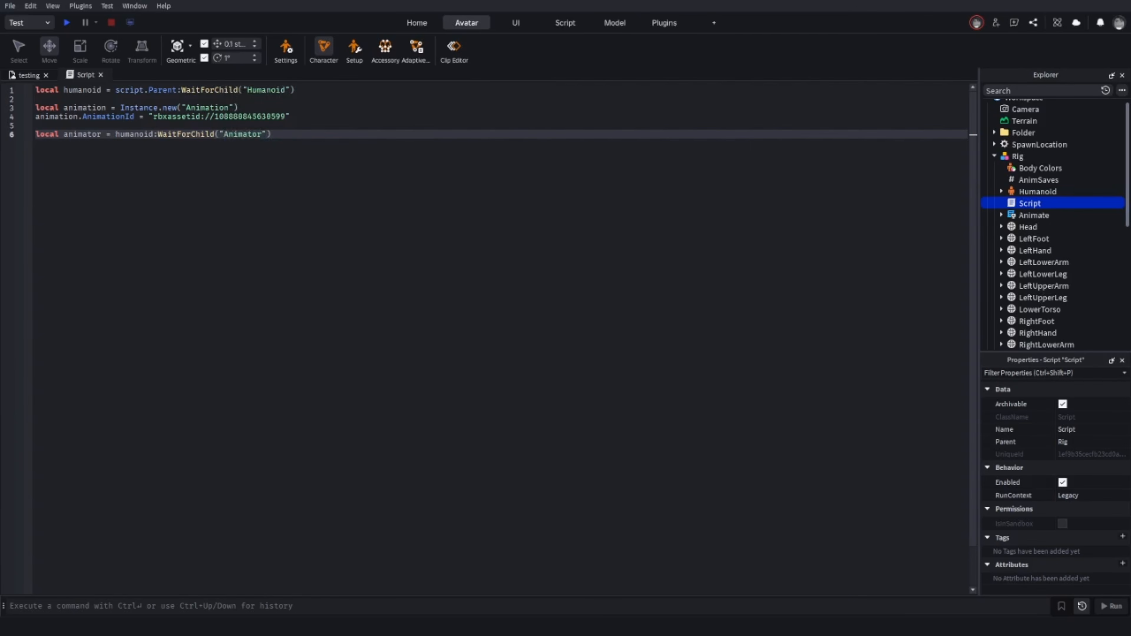
- Load the animation into a track variable: local track = animator:LoadAnimation(animation)
key("Return")
type("local ")
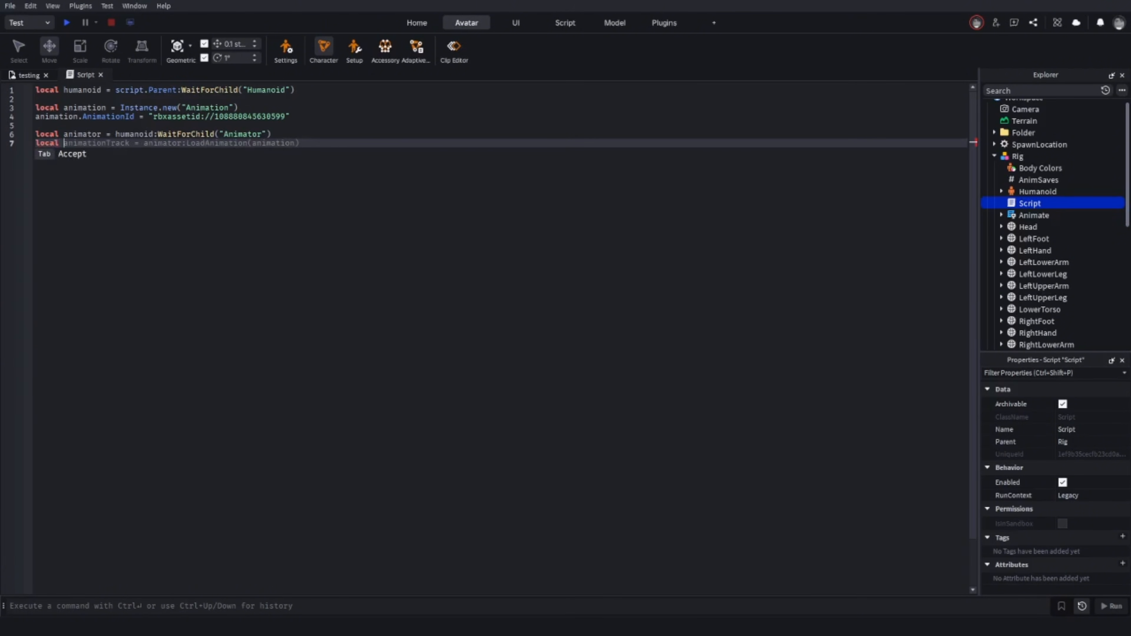
type("track")
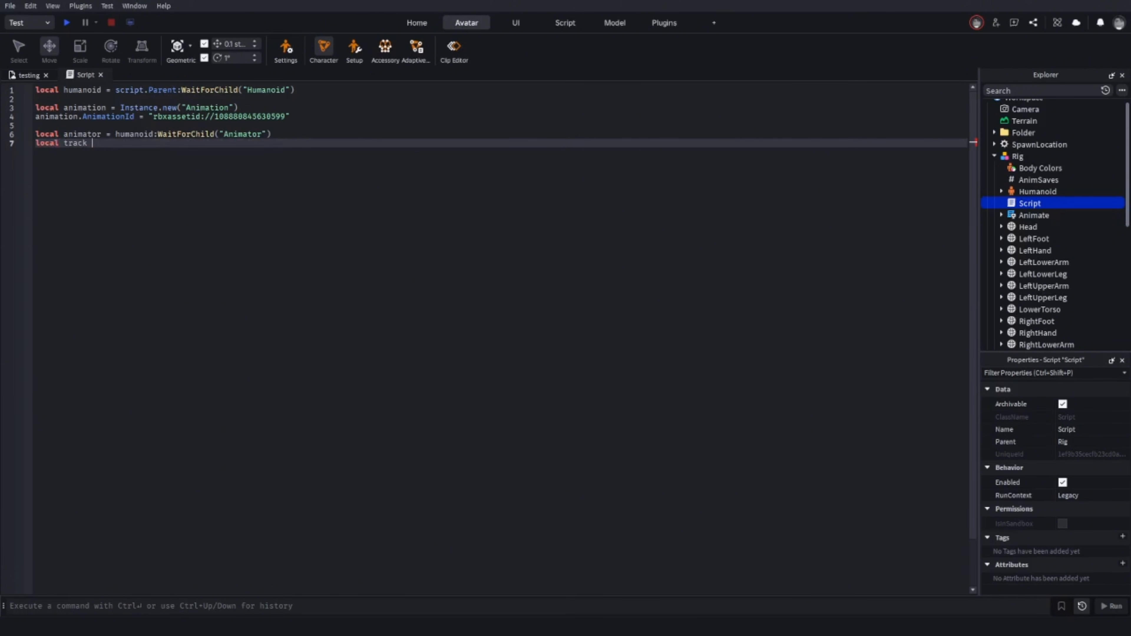
type(" = animator")
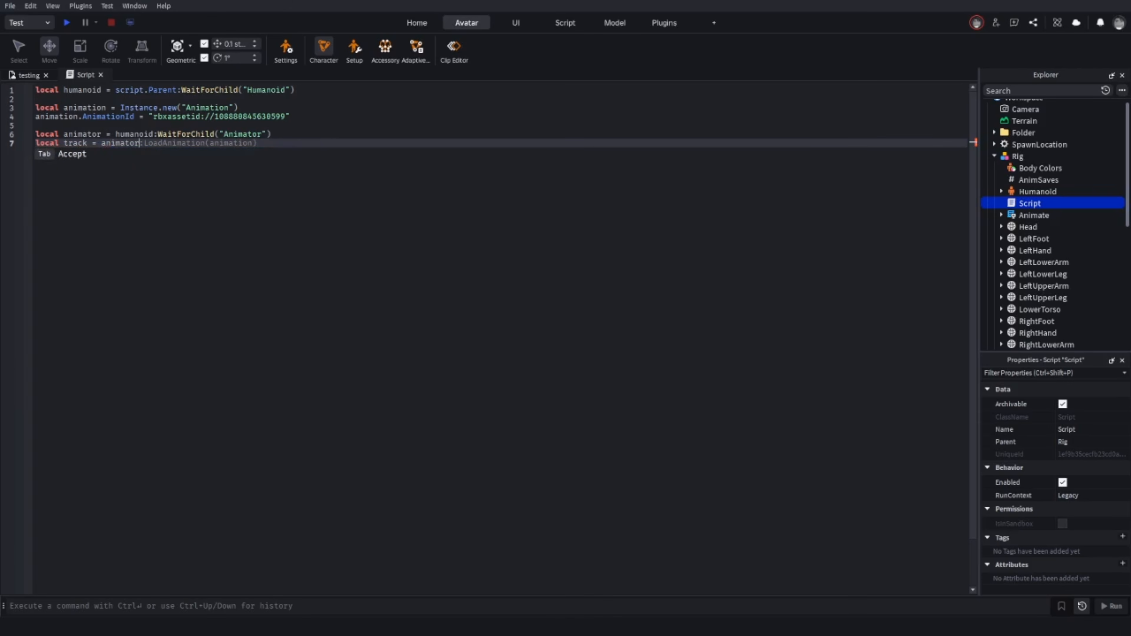
key("Tab")
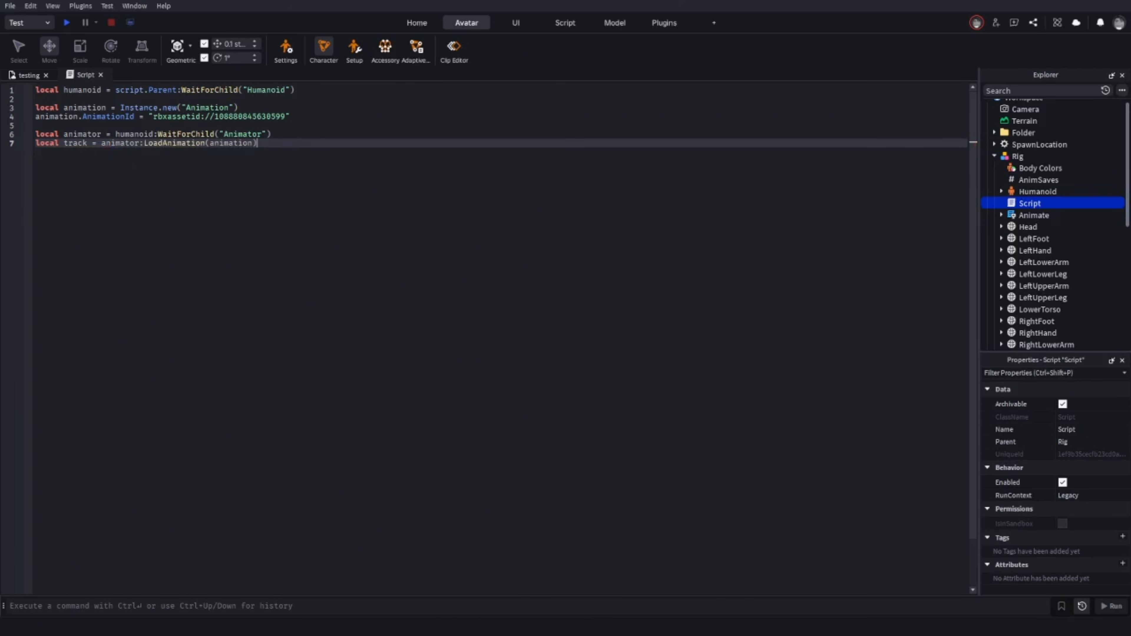
- End the script with track:Play() after a blank line
key("Return")
key("Return")
type("track:Play(")
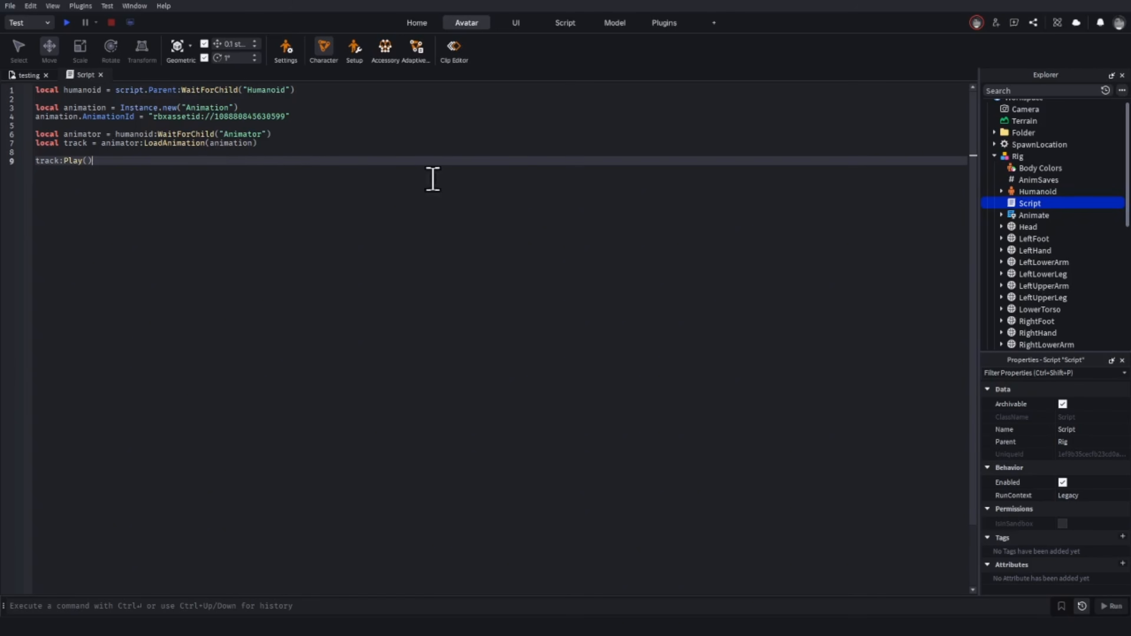
- Return to the testing scene's 3D view and start a play test
left_click(24, 76)
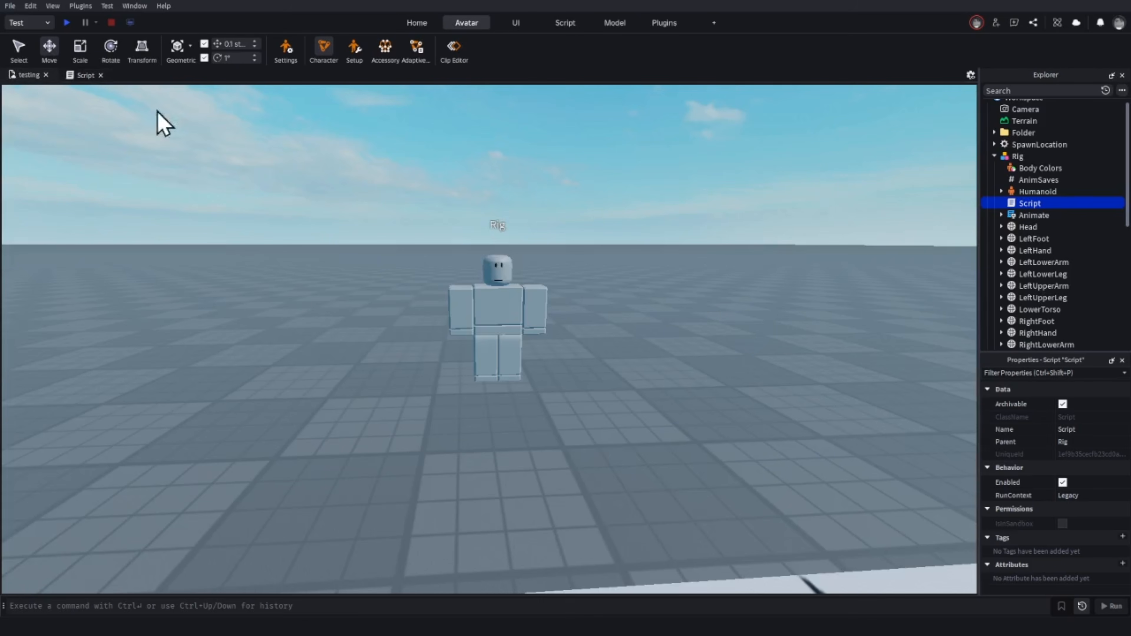
right_click_drag(653, 192, 925, 280)
scroll(656, 197, "down", 3)
key("d")
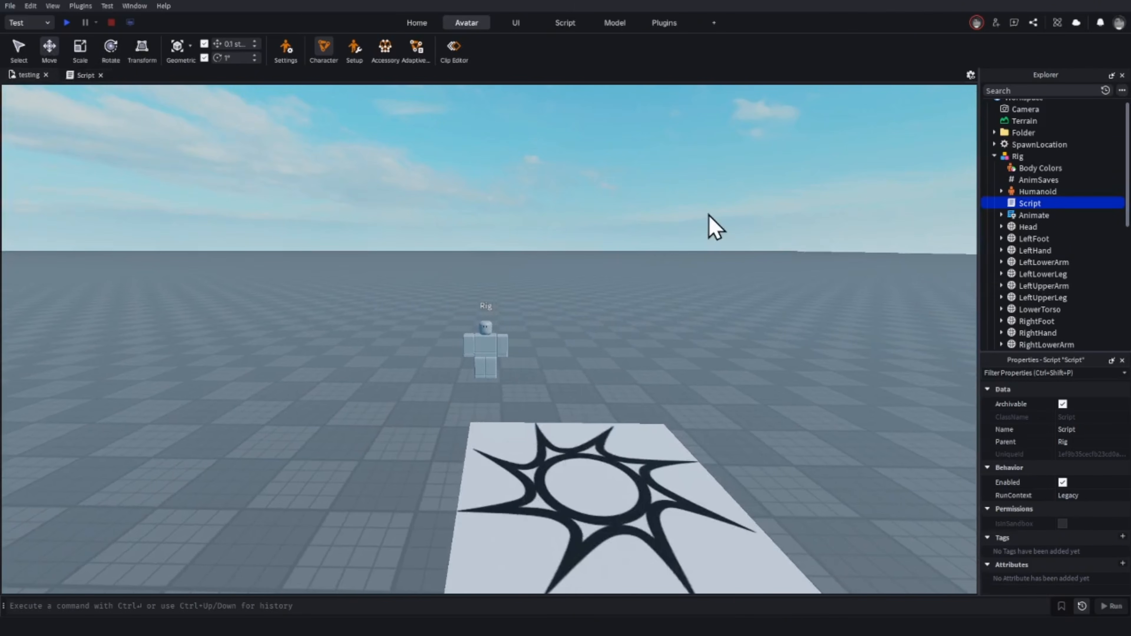
left_click(68, 24)
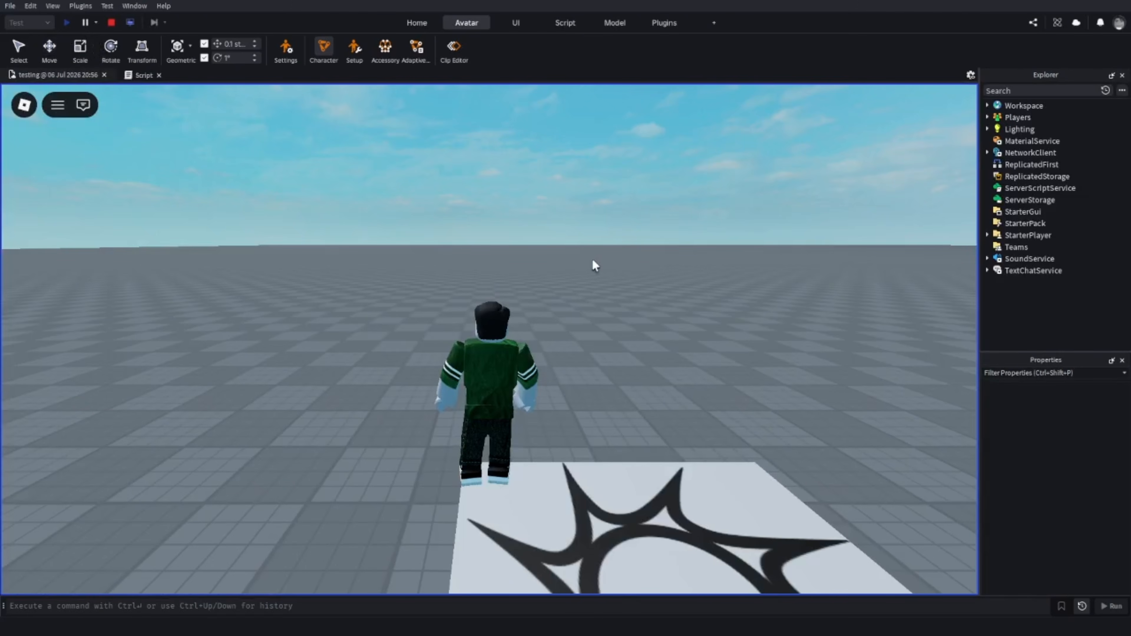
- Walk the character around the rig and examine its wave animation from several angles
right_click_drag(593, 258, 592, 258)
scroll(593, 258, "up", 5)
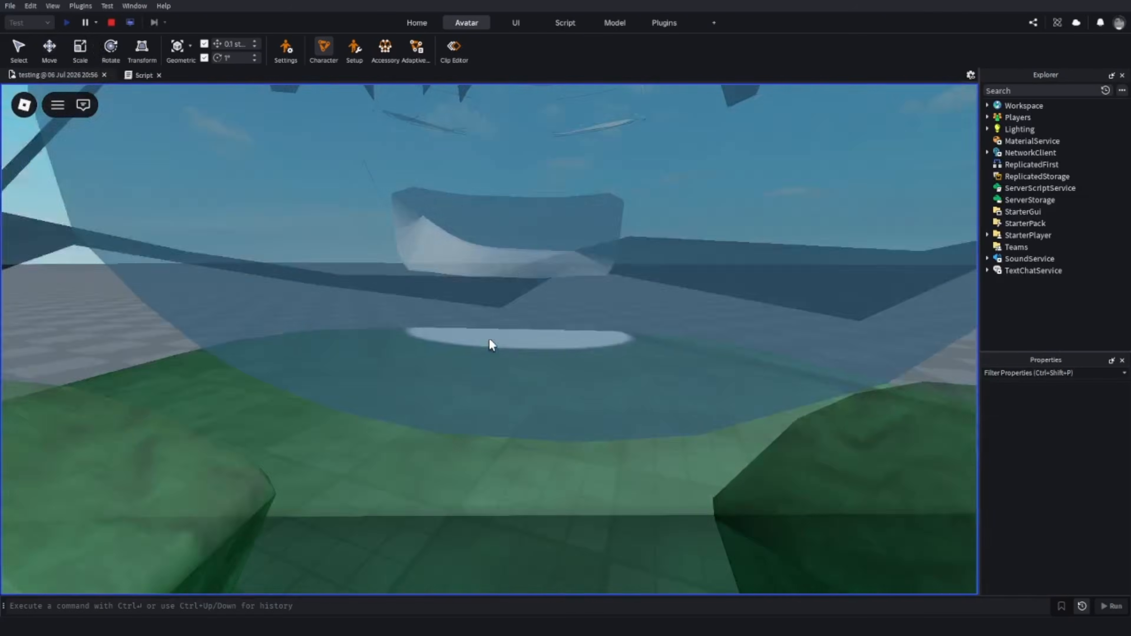
key("w")
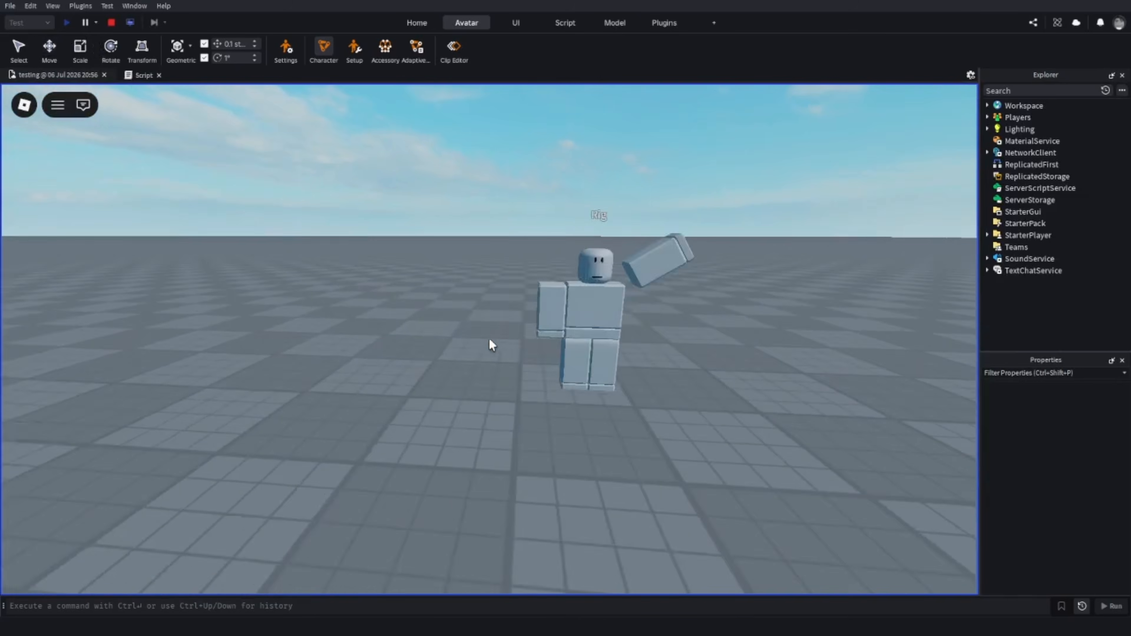
key("w")
scroll(488, 338, "down", 5)
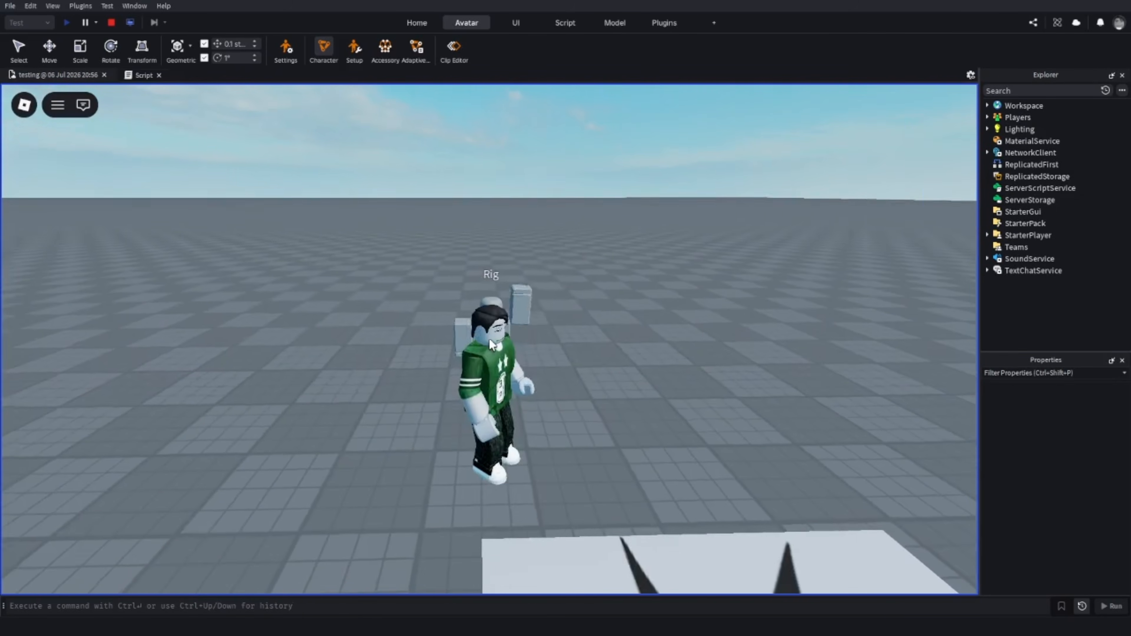
key("s")
right_click_drag(489, 339, 489, 338)
scroll(489, 339, "up", 4)
scroll(489, 339, "down", 5)
key("w")
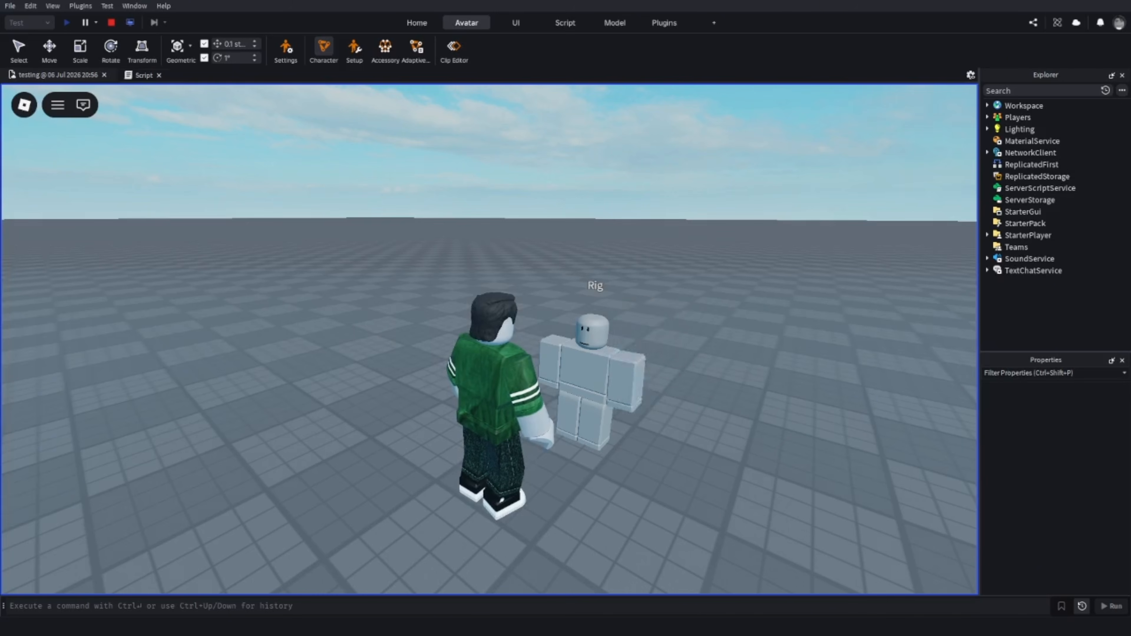
right_click_drag(729, 357, 729, 360)
key("d")
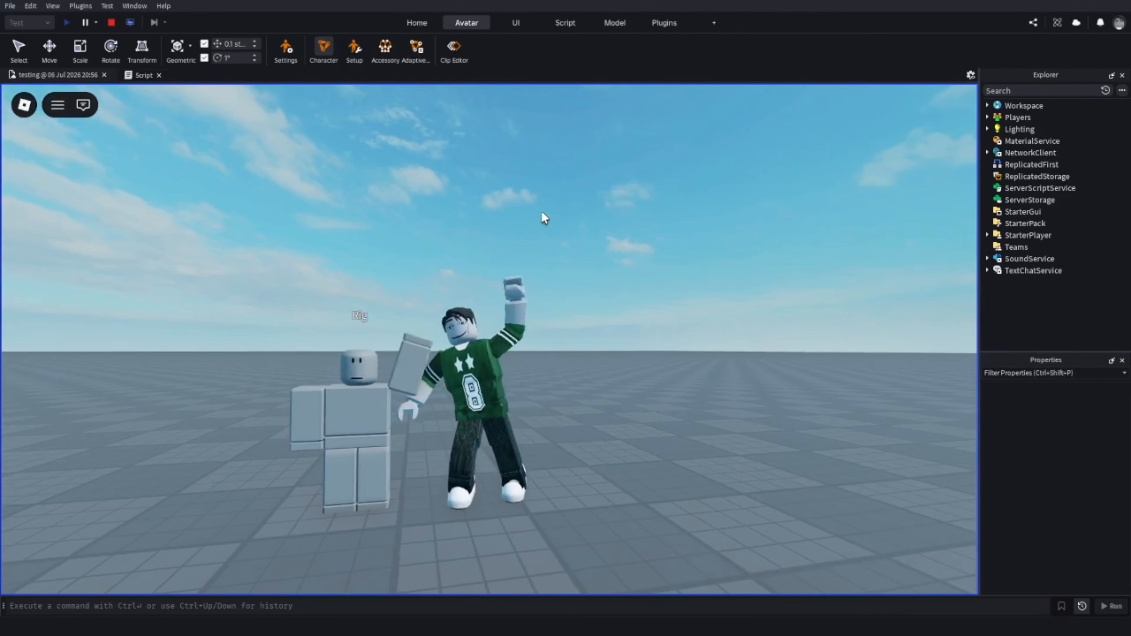